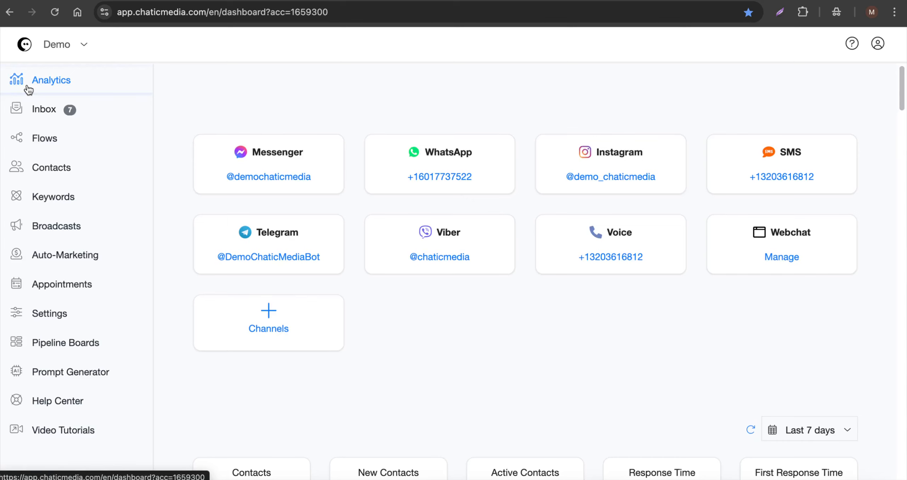
# Step: Open the "Instagram DM Automation - All Ways" flow from the list of flows
pyautogui.click(44, 144)
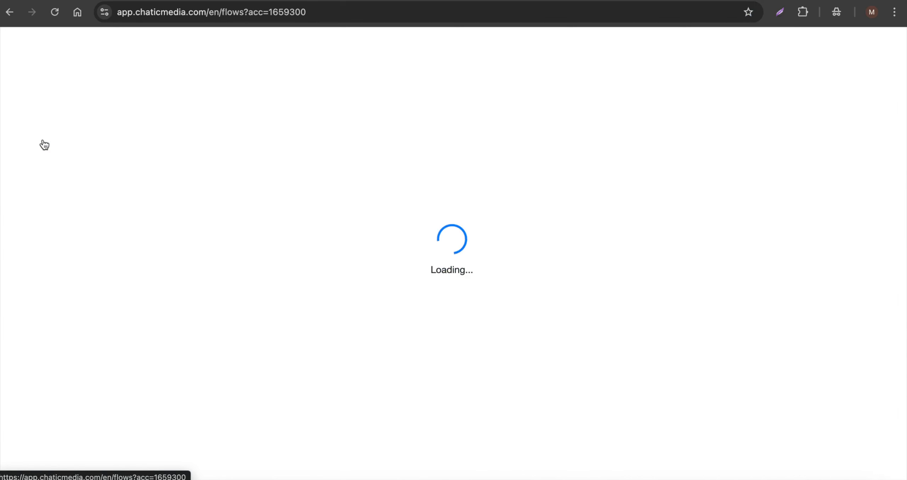
pyautogui.scroll(-3, 231, 263)
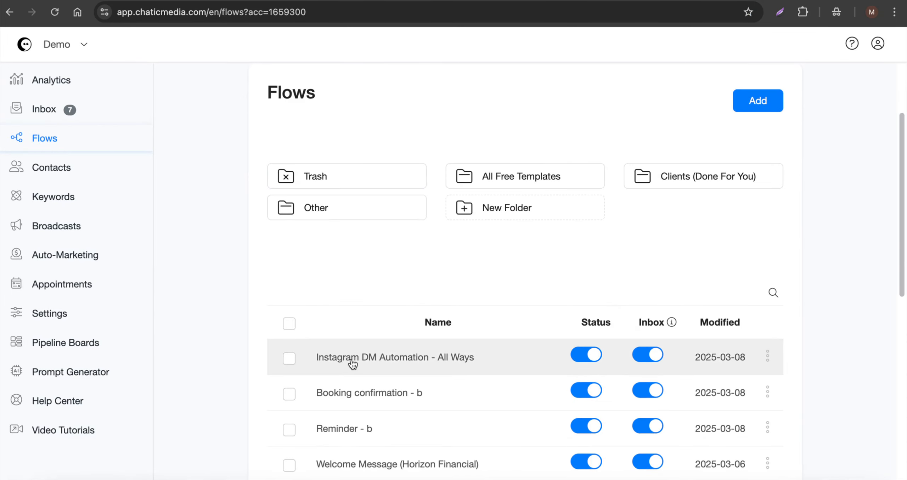
pyautogui.click(429, 367)
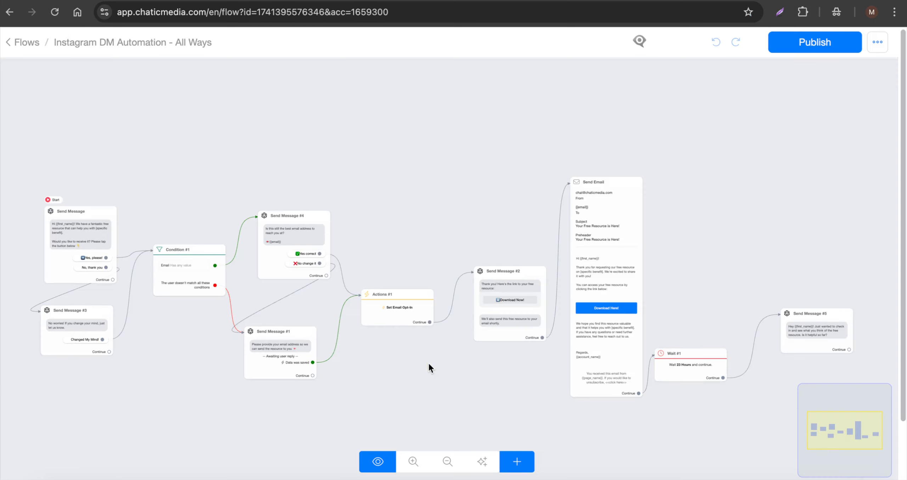
# Step: Examine the flow's starting message with its two replies, and check the slide listing the Instagram trigger sources
pyautogui.moveTo(158, 121); pyautogui.dragTo(347, 83)
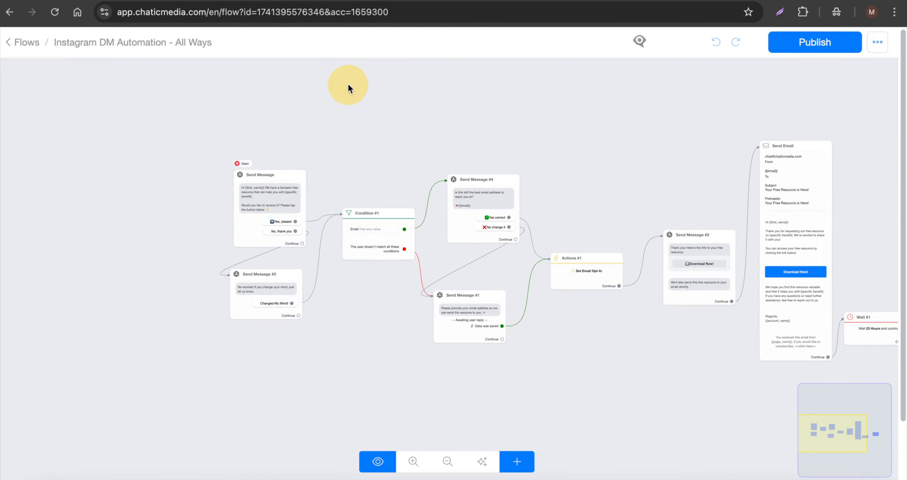
pyautogui.scroll(5, 259, 215)
pyautogui.scroll(1, 259, 215)
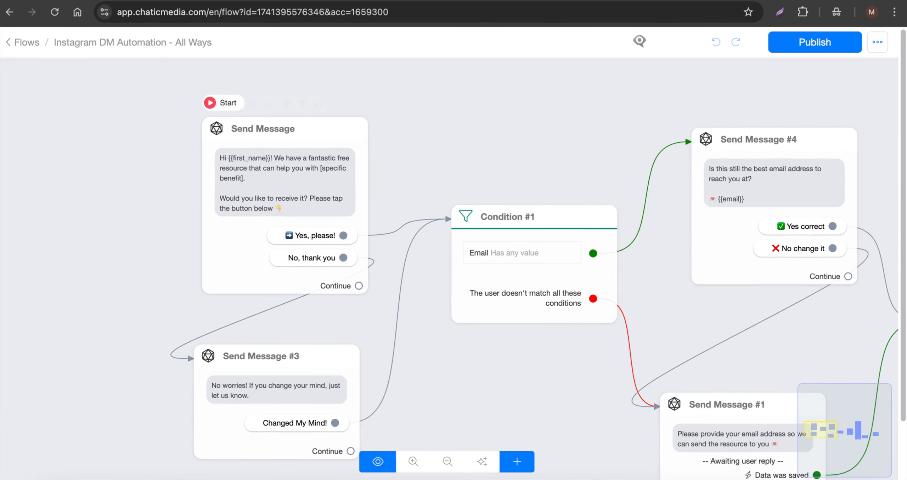
pyautogui.click(311, 1)
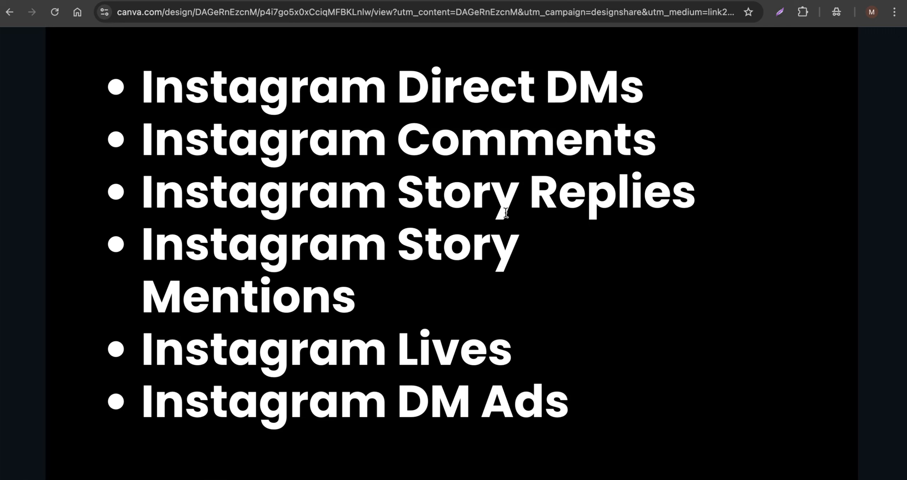
pyautogui.click(357, 1)
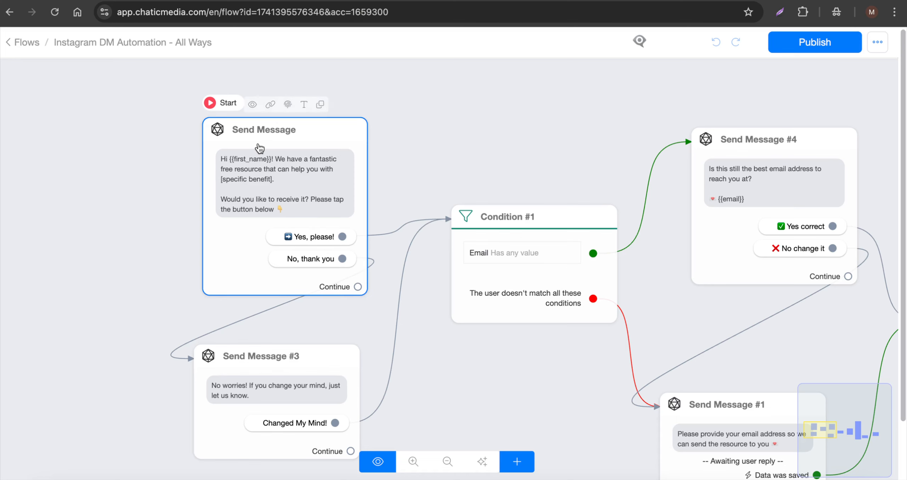
pyautogui.scroll(3, 340, 186)
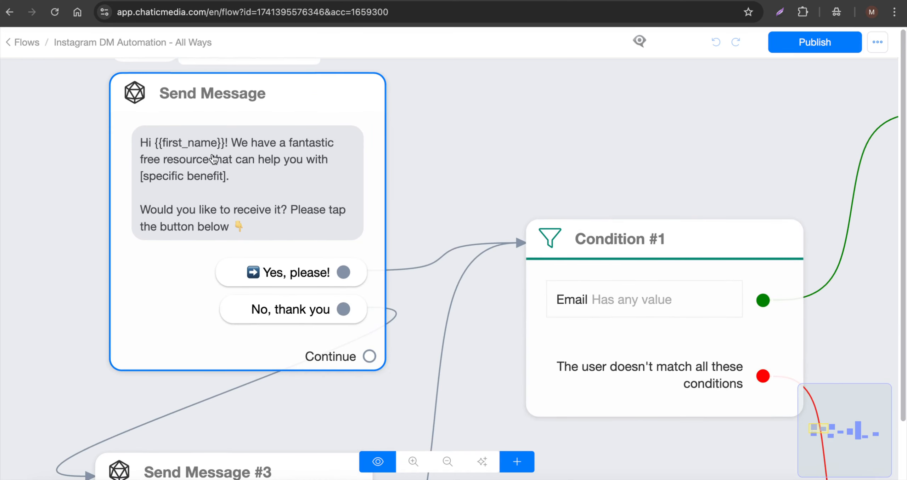
pyautogui.scroll(-2, 236, 154)
pyautogui.scroll(-1, 198, 161)
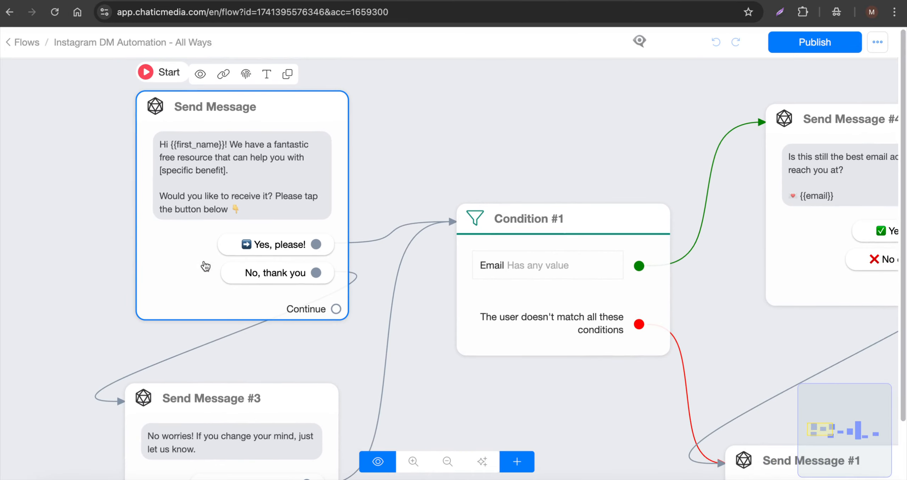
pyautogui.scroll(-3, 192, 205)
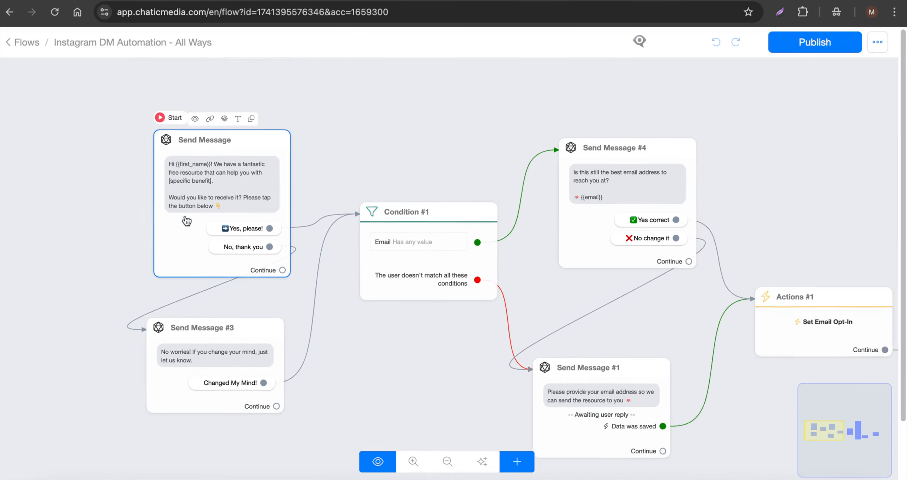
# Step: Review the flow from the email condition through both message branches, the opt-in action, the download message, the email and the wait block
pyautogui.scroll(2, 238, 236)
pyautogui.click(385, 263)
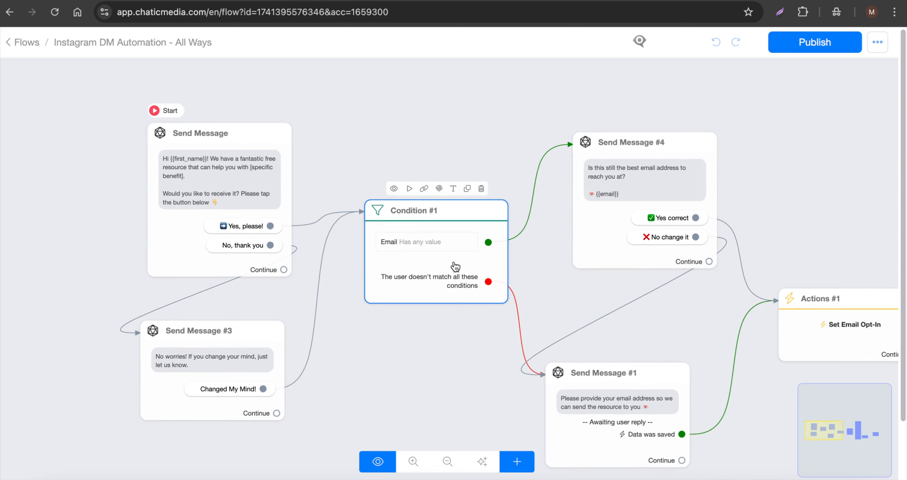
pyautogui.moveTo(538, 284); pyautogui.dragTo(373, 194)
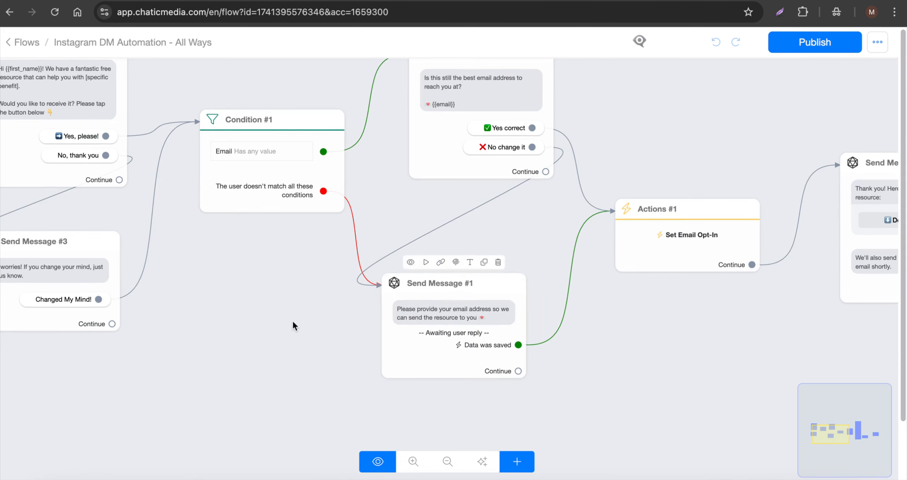
pyautogui.scroll(3, 226, 391)
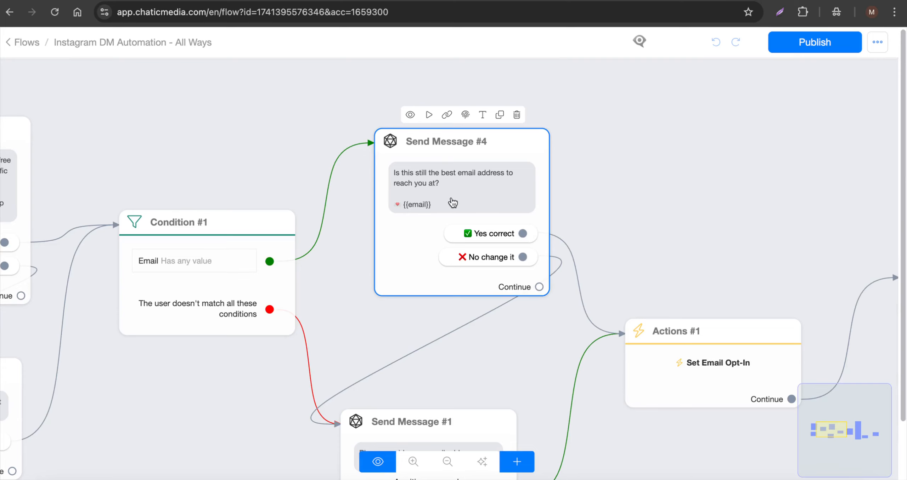
pyautogui.moveTo(694, 195); pyautogui.dragTo(470, 122)
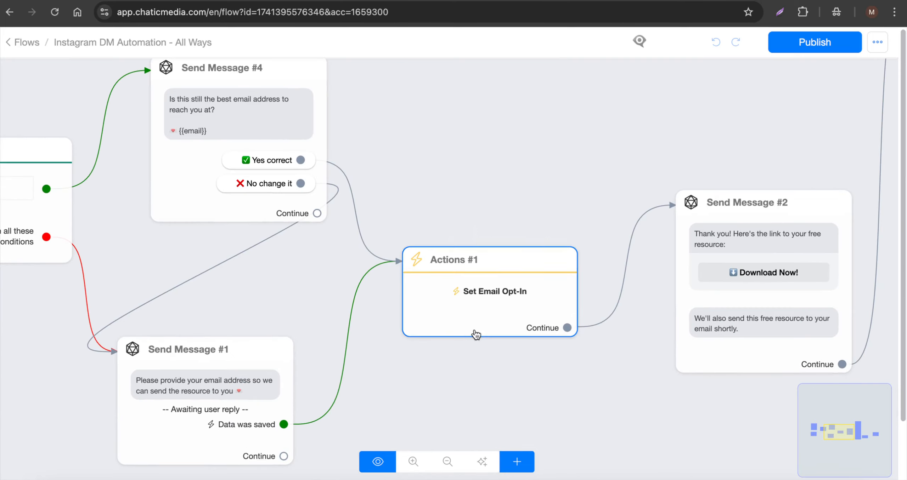
pyautogui.moveTo(591, 163); pyautogui.dragTo(422, 196)
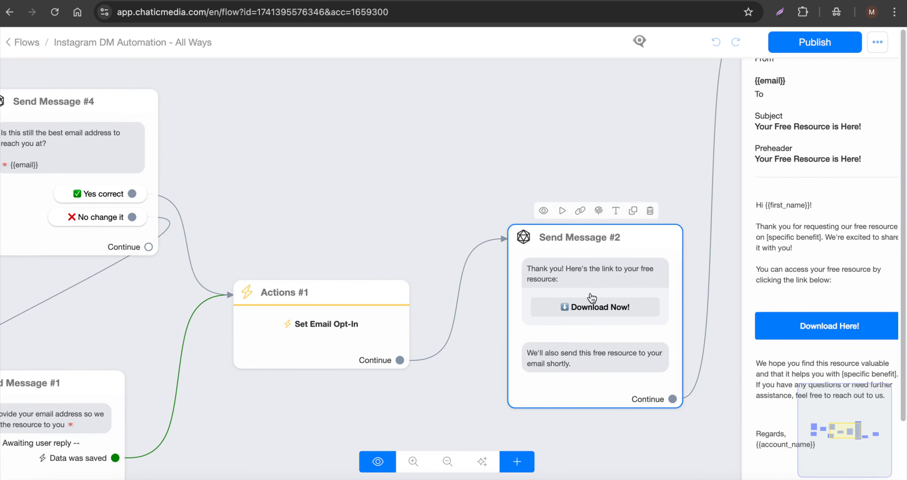
pyautogui.moveTo(434, 145); pyautogui.dragTo(202, 150)
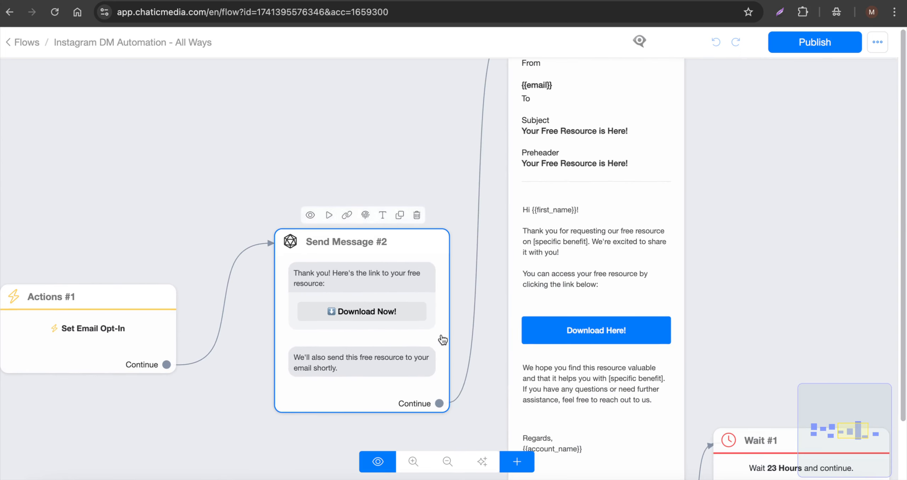
pyautogui.scroll(-3, 263, 311)
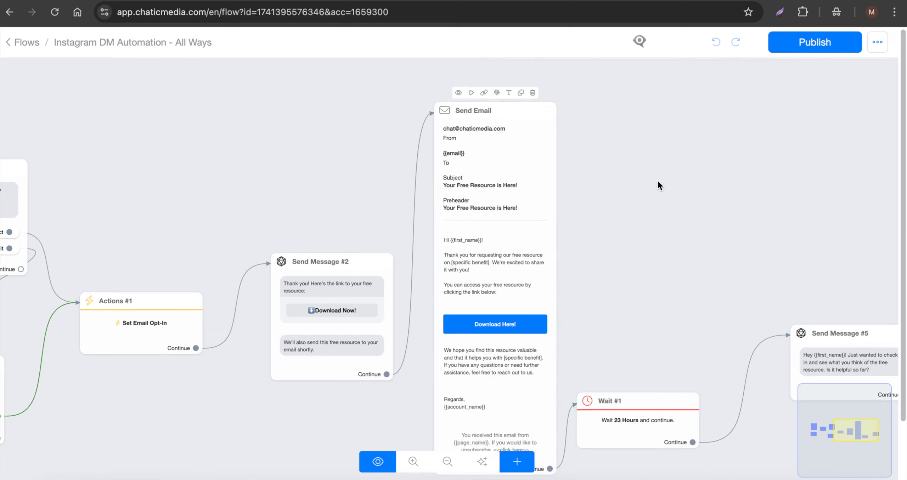
pyautogui.scroll(-2, 657, 181)
pyautogui.moveTo(223, 151); pyautogui.dragTo(580, 126)
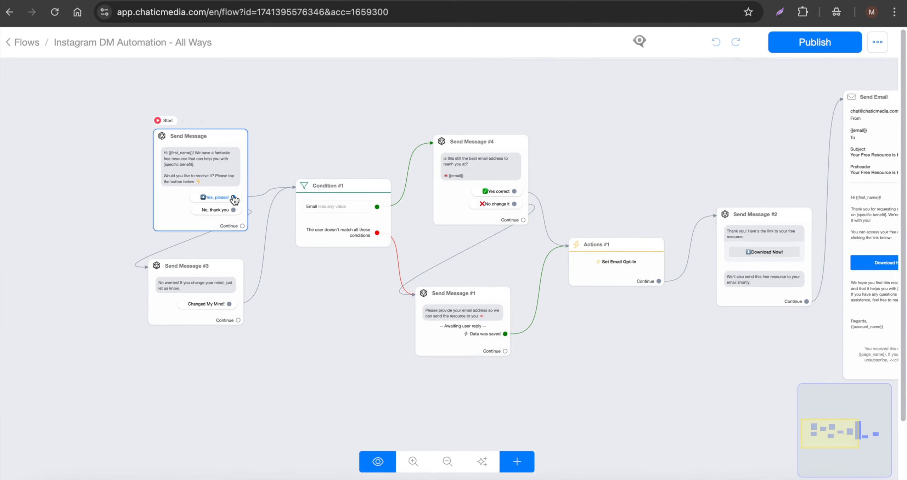
# Step: Add a Send Message block in the empty area below Condition #1 and open its settings
pyautogui.click(513, 462)
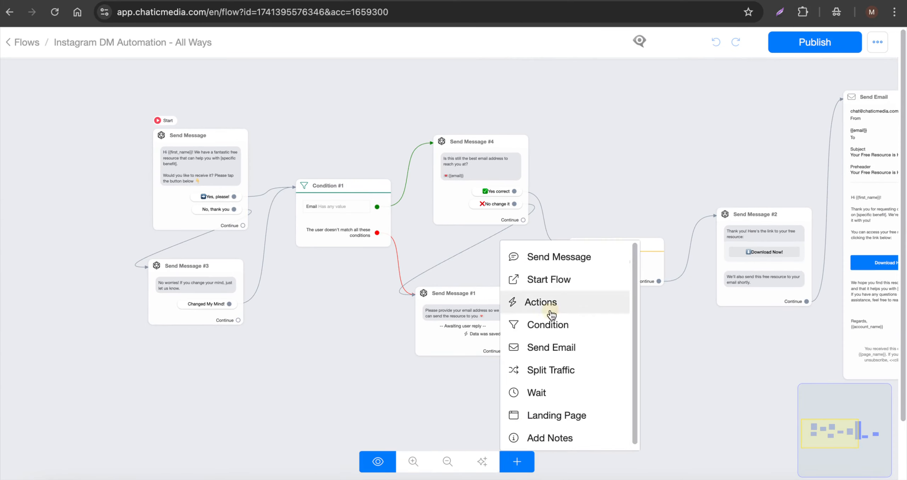
pyautogui.click(553, 255)
pyautogui.moveTo(561, 265); pyautogui.dragTo(301, 371)
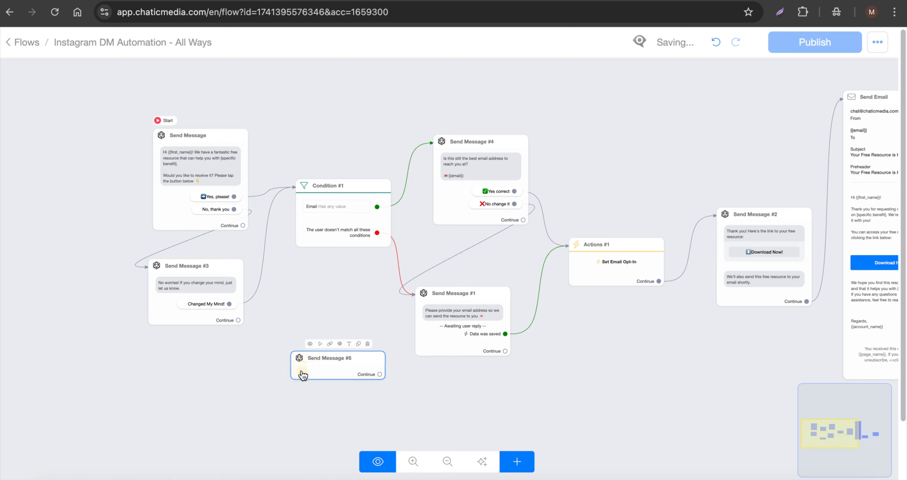
pyautogui.click(312, 366)
pyautogui.click(313, 365)
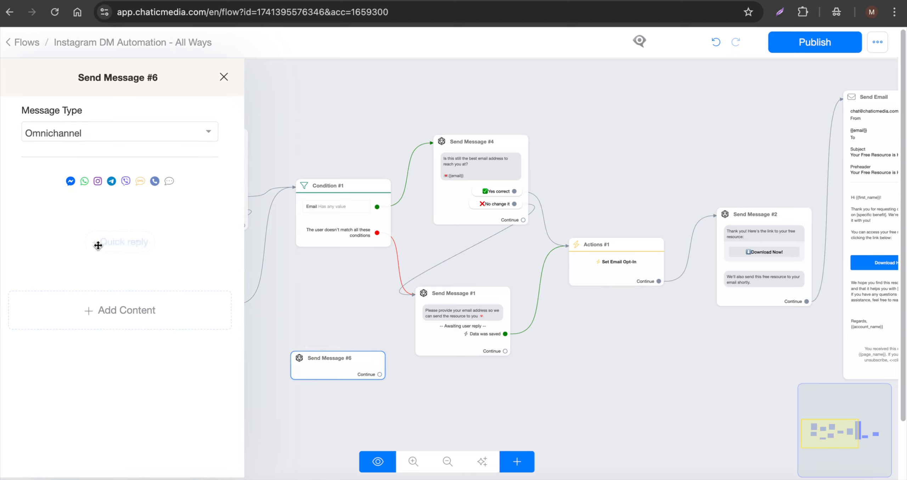
# Step: Give the new message block the text "efwf" and two quick replies
pyautogui.click(134, 310)
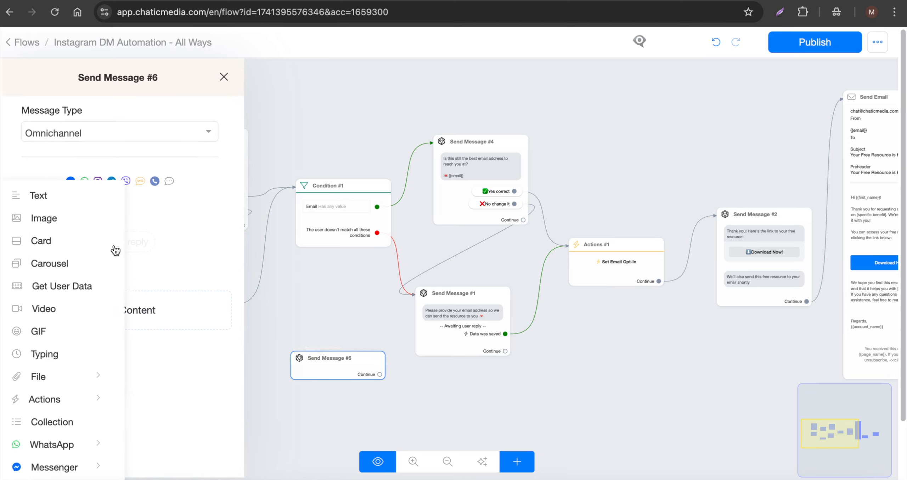
pyautogui.click(38, 195)
pyautogui.write('efwf')
pyautogui.click(117, 312)
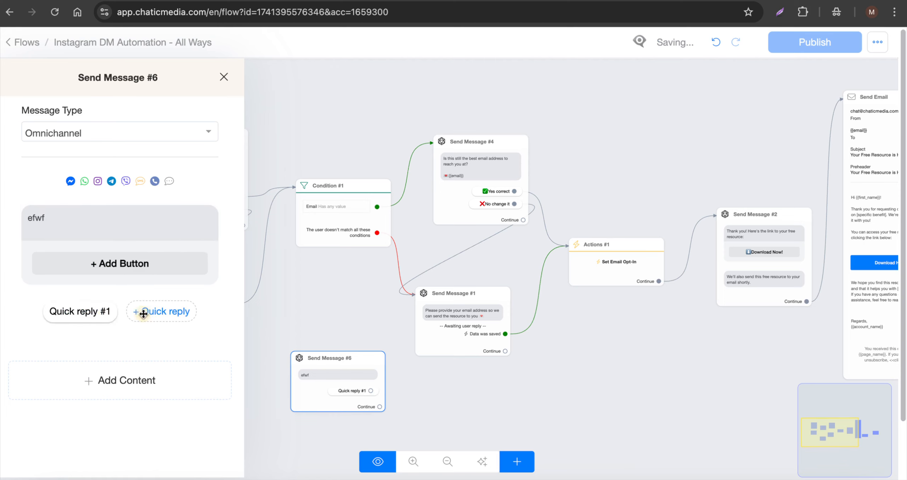
pyautogui.click(154, 311)
pyautogui.click(300, 324)
# Step: Move the test message block below Send Message #3 and link its first quick reply to a new Send Message block
pyautogui.moveTo(309, 358); pyautogui.dragTo(133, 370)
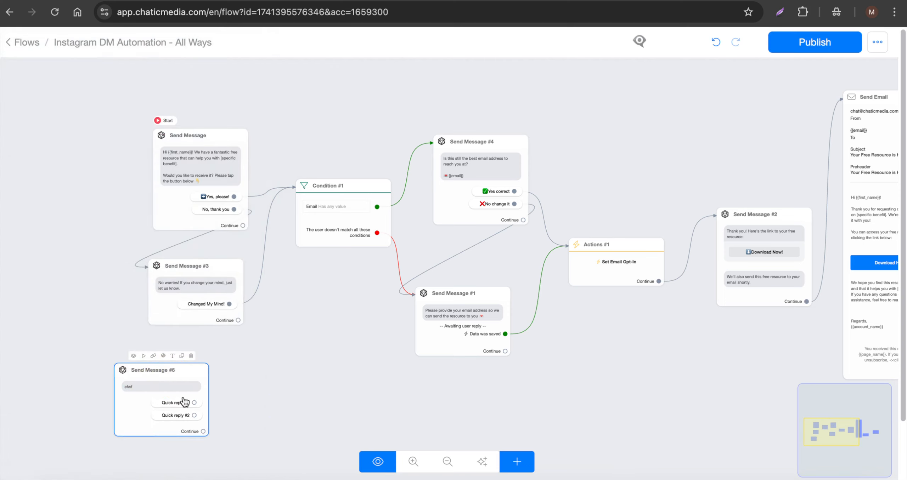
pyautogui.moveTo(195, 403); pyautogui.dragTo(277, 350)
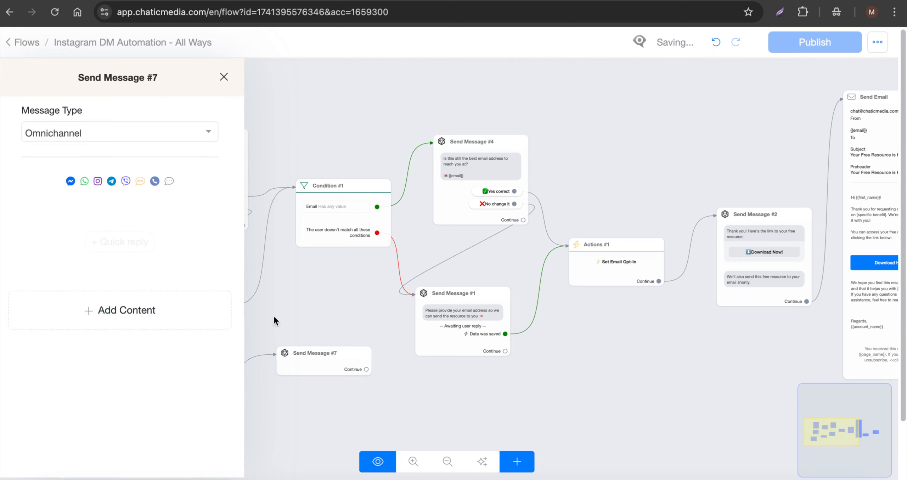
pyautogui.click(301, 376)
# Step: Delete both test message blocks from the flow
pyautogui.click(354, 339)
pyautogui.click(187, 368)
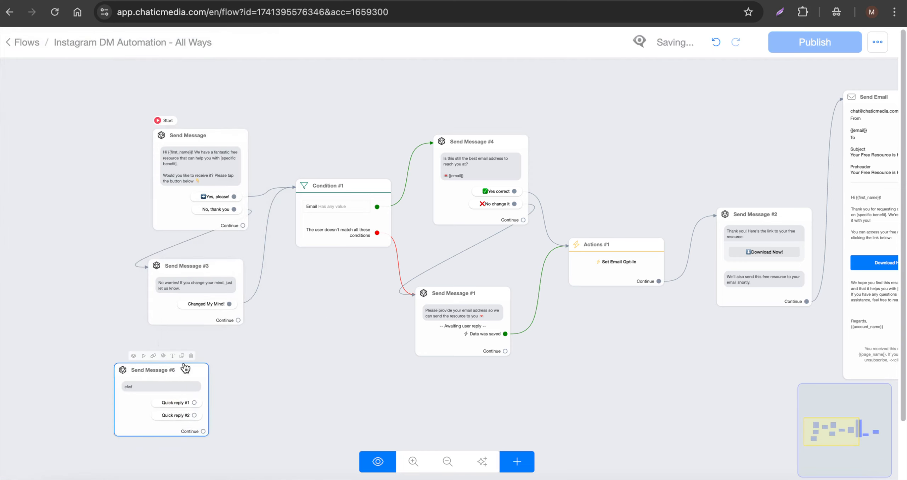
pyautogui.click(190, 356)
pyautogui.click(517, 461)
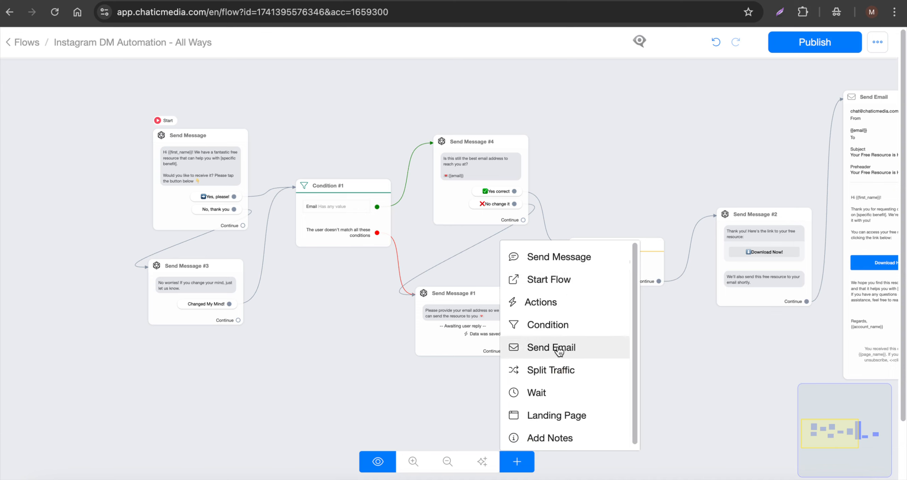
pyautogui.click(693, 353)
pyautogui.click(628, 1)
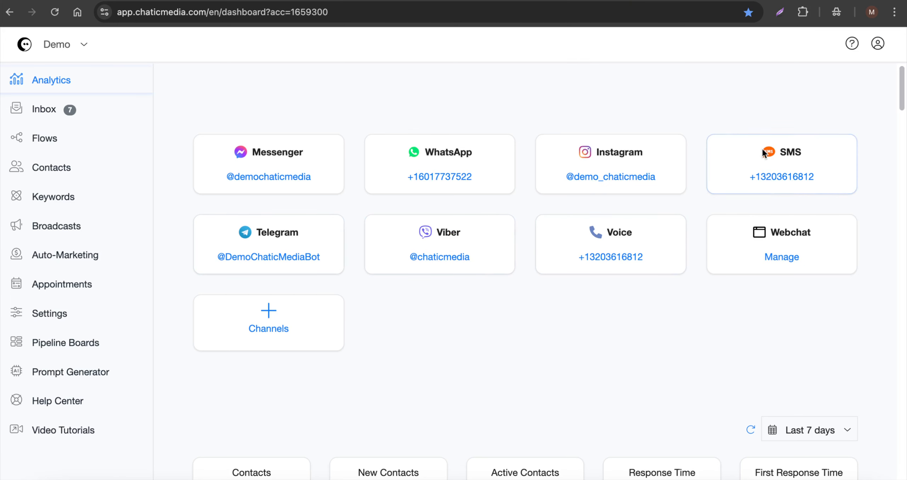
pyautogui.click(478, 2)
# Step: Add a Send Message block just below Actions #1 and open its settings
pyautogui.click(513, 466)
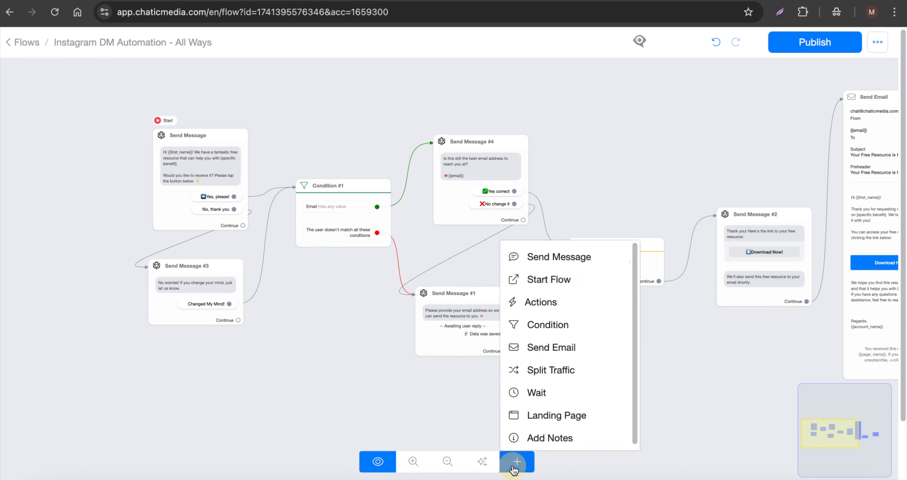
pyautogui.click(556, 257)
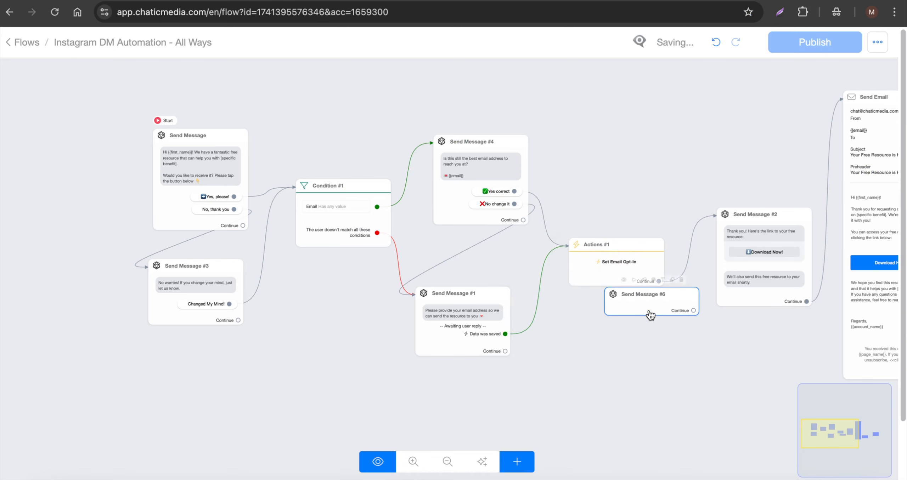
pyautogui.click(650, 316)
# Step: Set the new block's message type to SMS and add text content to it
pyautogui.click(126, 137)
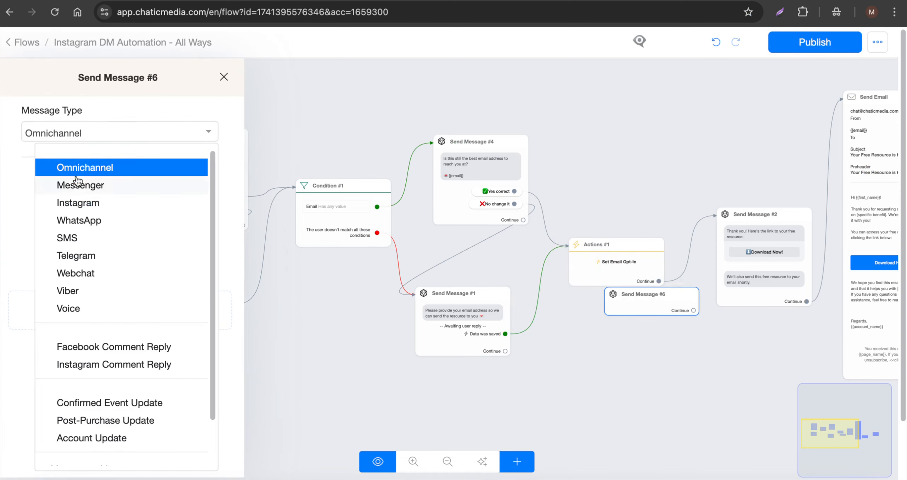
pyautogui.click(81, 238)
pyautogui.click(95, 288)
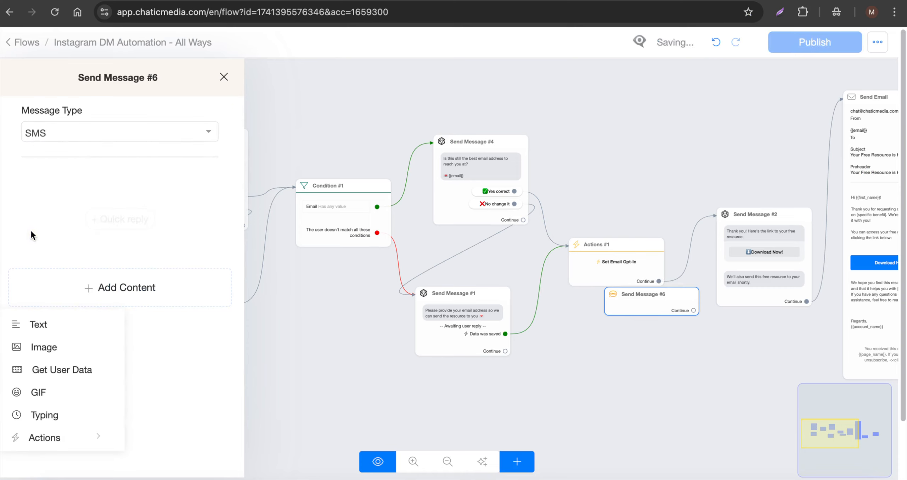
pyautogui.click(40, 330)
pyautogui.click(669, 317)
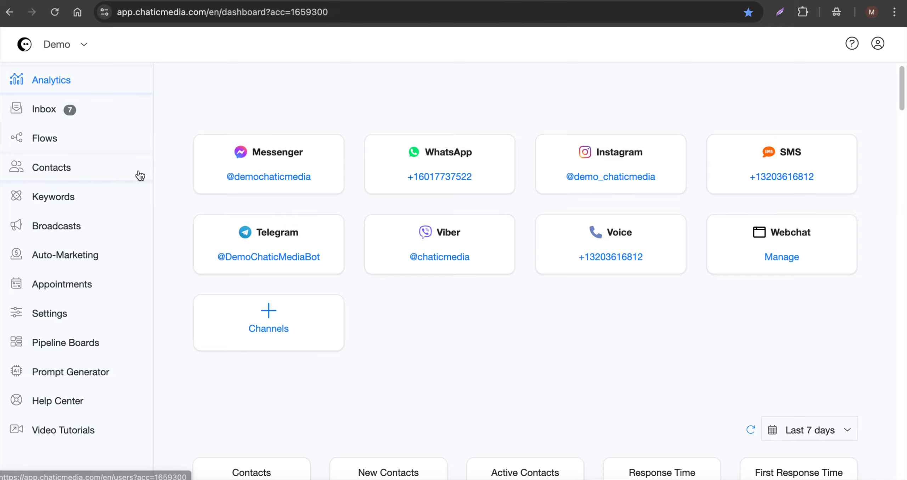
# Step: Open the account's Integrations settings
pyautogui.click(36, 314)
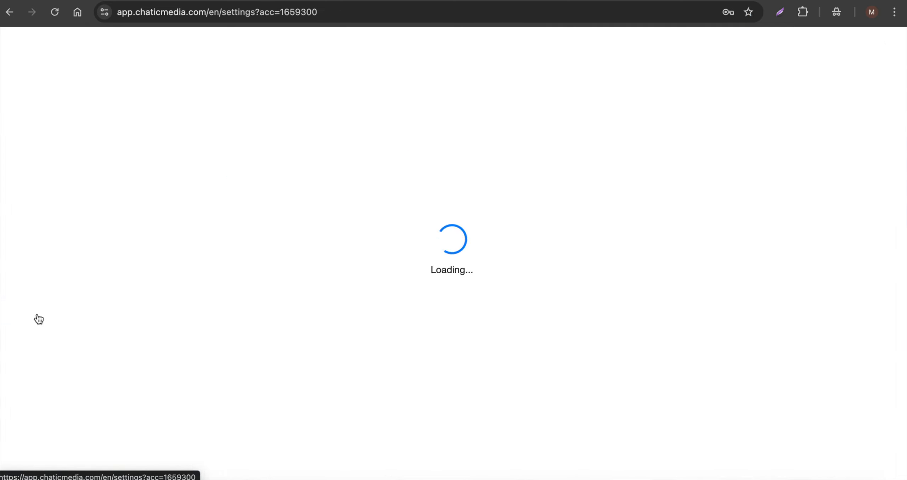
pyautogui.click(389, 139)
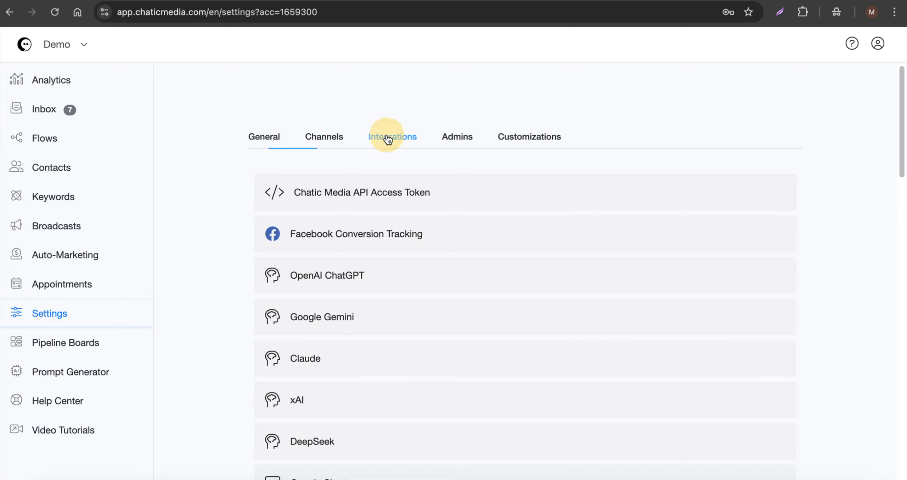
# Step: Open the Instagram channel's Conversation Starters editor, examine its question and bot response, and leave without saving
pyautogui.click(326, 138)
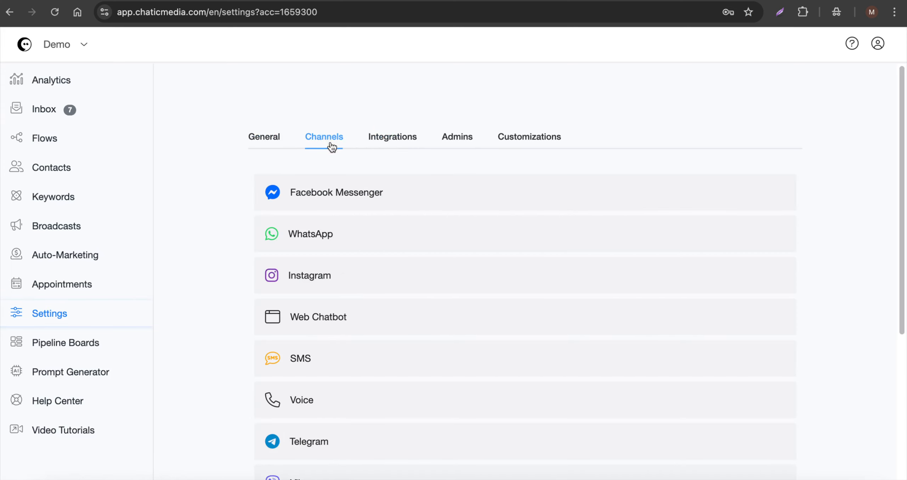
pyautogui.click(293, 276)
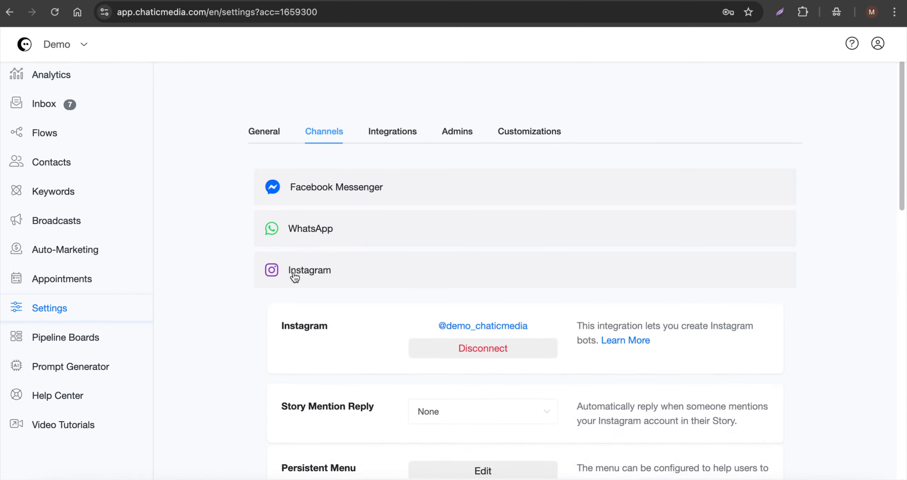
pyautogui.scroll(-6, 294, 274)
pyautogui.scroll(-3, 294, 273)
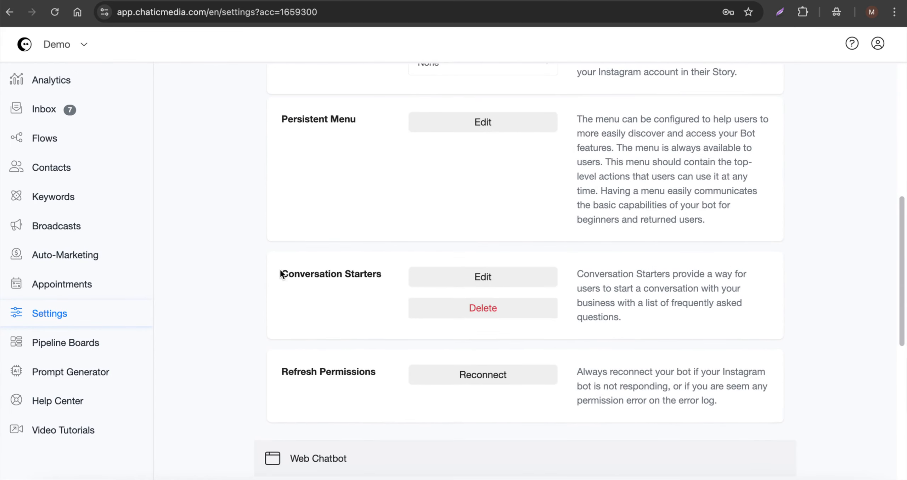
pyautogui.moveTo(280, 271); pyautogui.dragTo(411, 271)
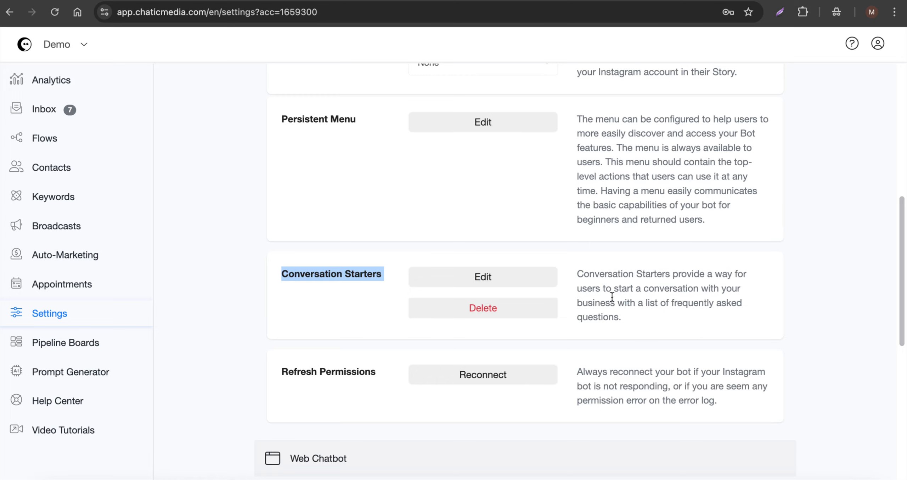
pyautogui.click(485, 280)
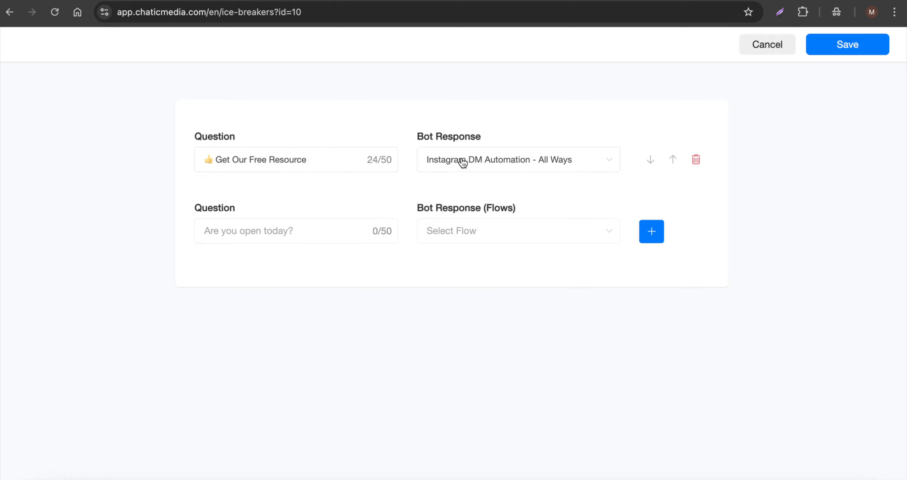
pyautogui.tripleClick(326, 158)
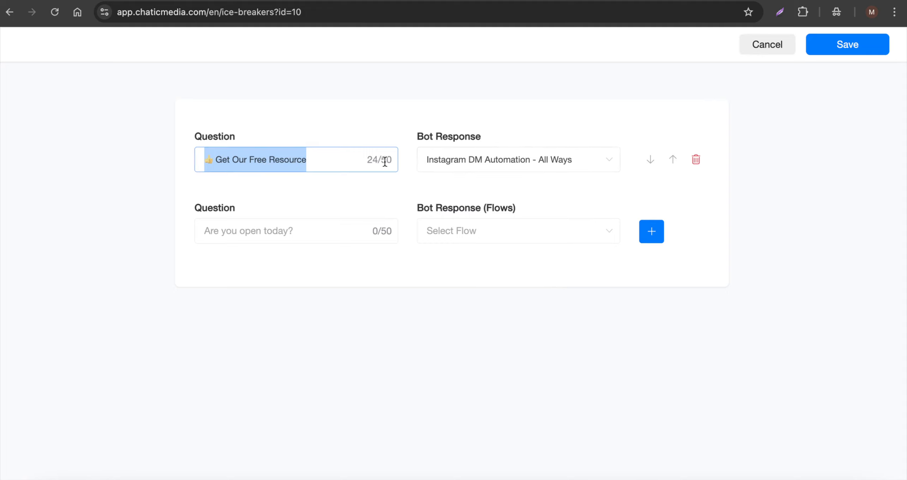
pyautogui.click(762, 44)
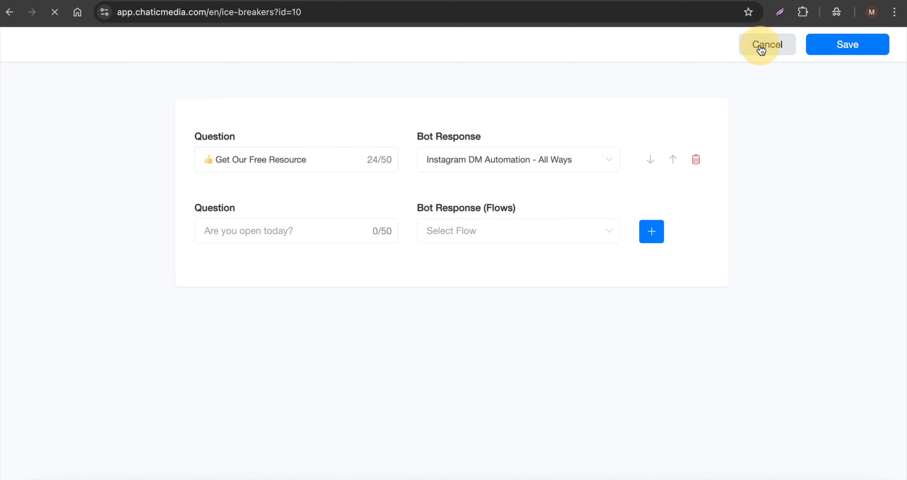
# Step: Look at the Instagram channel's Conversation Starters setting again and return to the Analytics dashboard
pyautogui.scroll(-3, 394, 306)
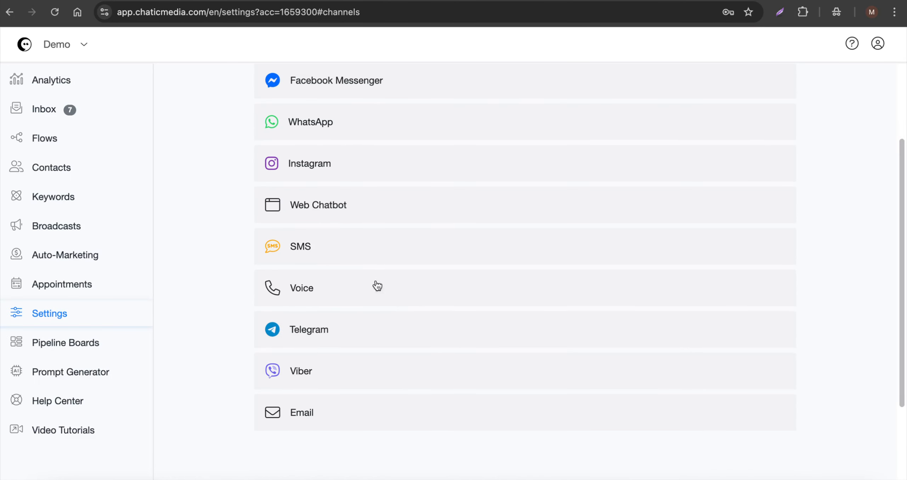
pyautogui.click(325, 159)
pyautogui.scroll(-5, 477, 381)
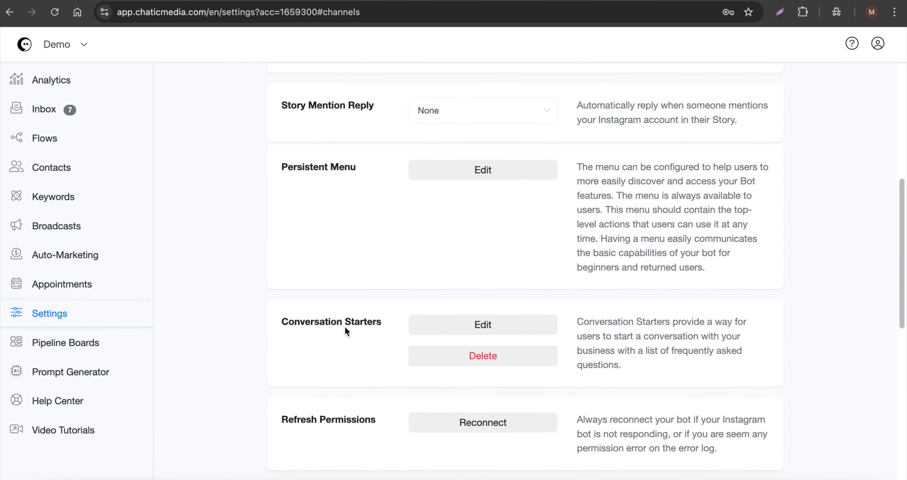
pyautogui.click(55, 88)
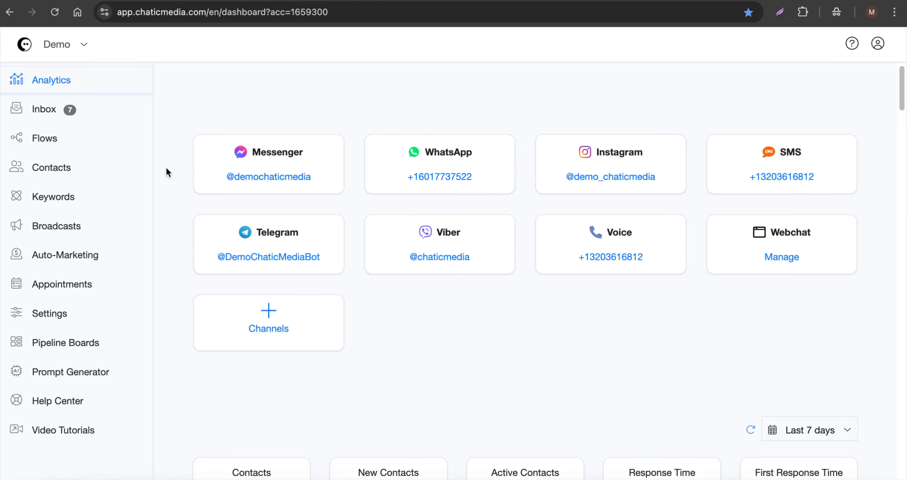
# Step: Add a new keyword with the user message #ig
pyautogui.click(54, 199)
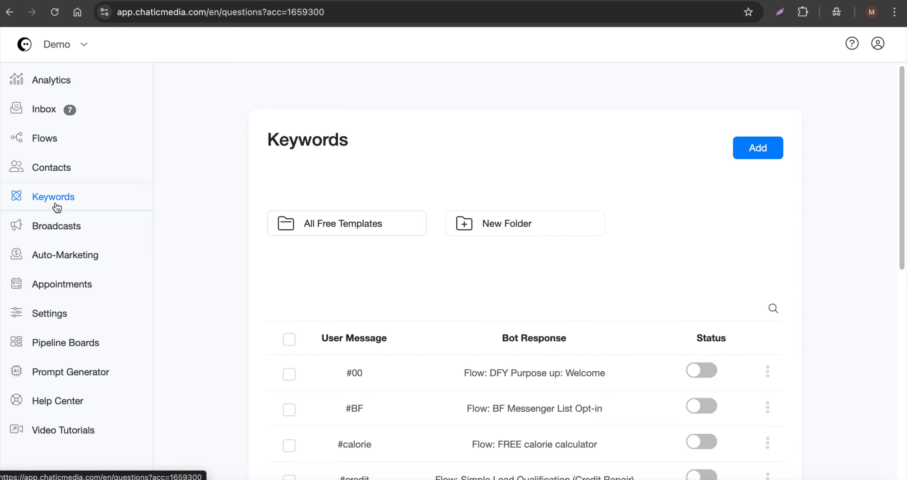
pyautogui.scroll(-10, 418, 284)
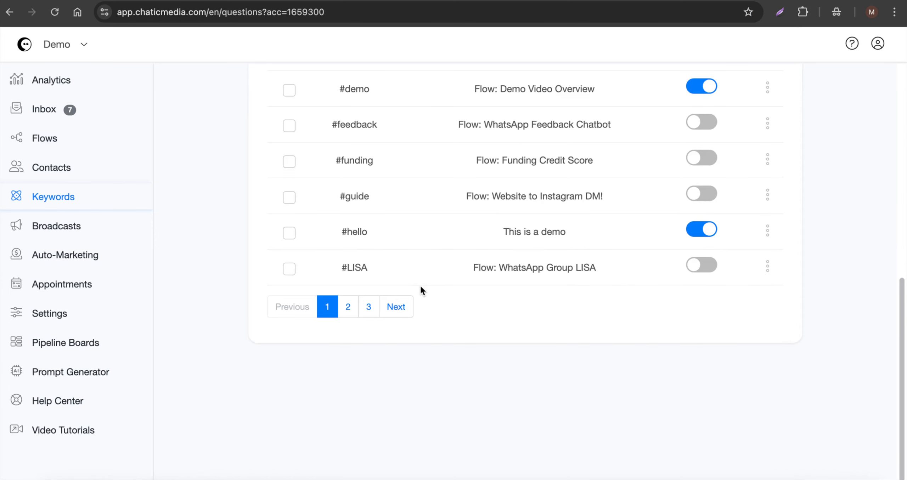
pyautogui.scroll(2, 419, 288)
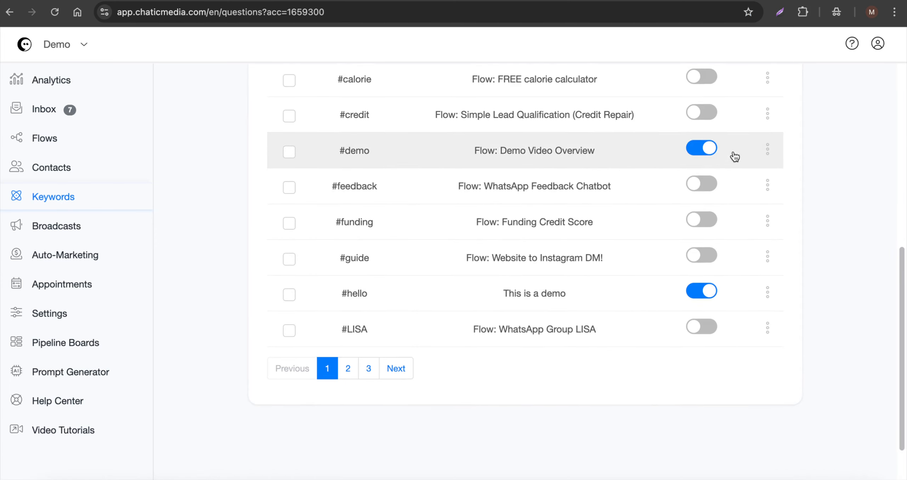
pyautogui.scroll(10, 719, 153)
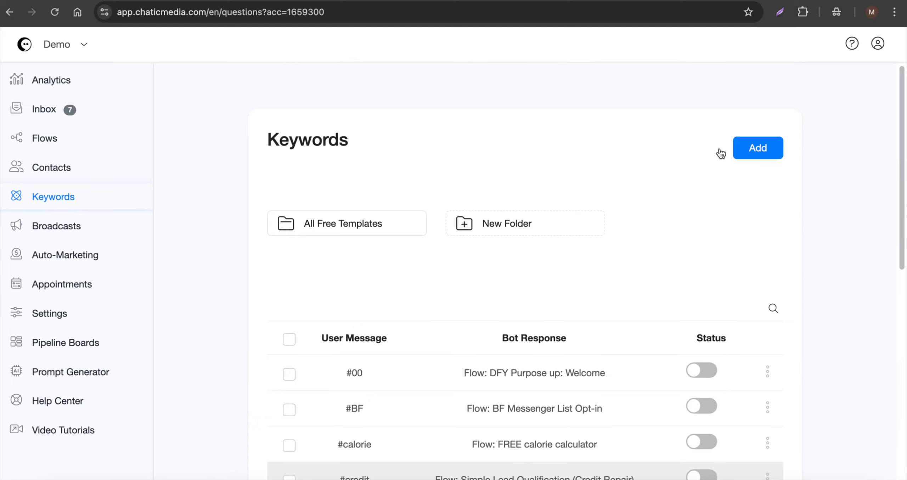
pyautogui.click(758, 148)
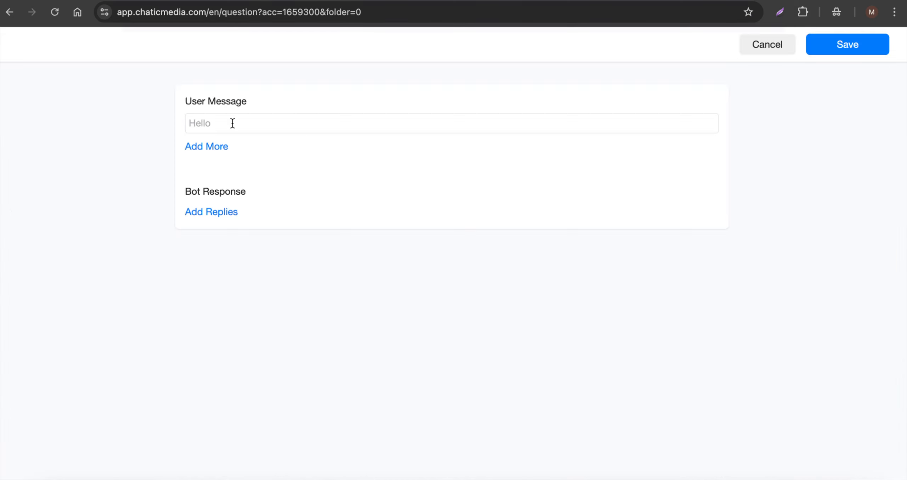
pyautogui.click(232, 123)
pyautogui.write('#ig')
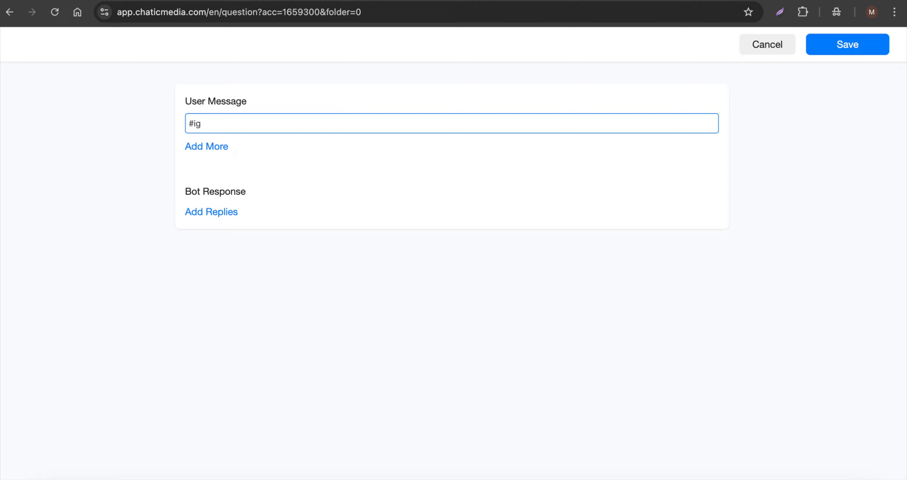
# Step: Set the keyword's bot response to the flow "Instagram DM Automation - All Ways" and save the keyword
pyautogui.click(217, 213)
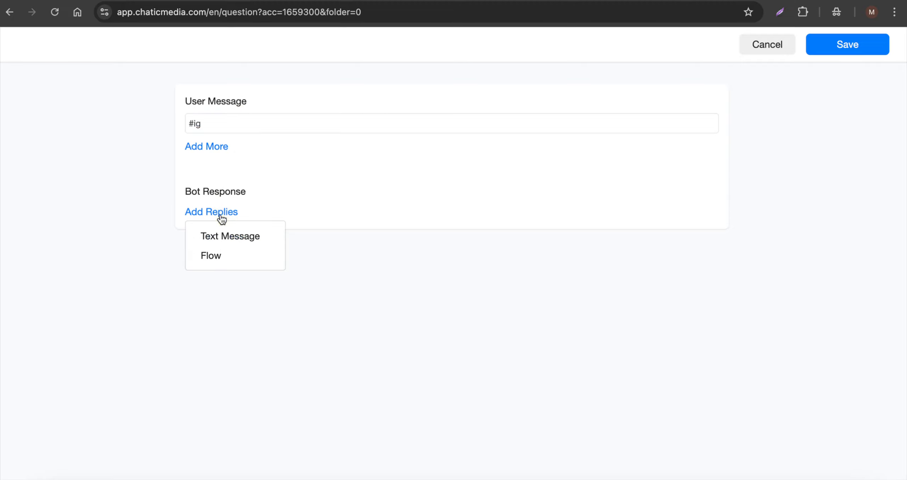
pyautogui.click(224, 256)
pyautogui.click(264, 222)
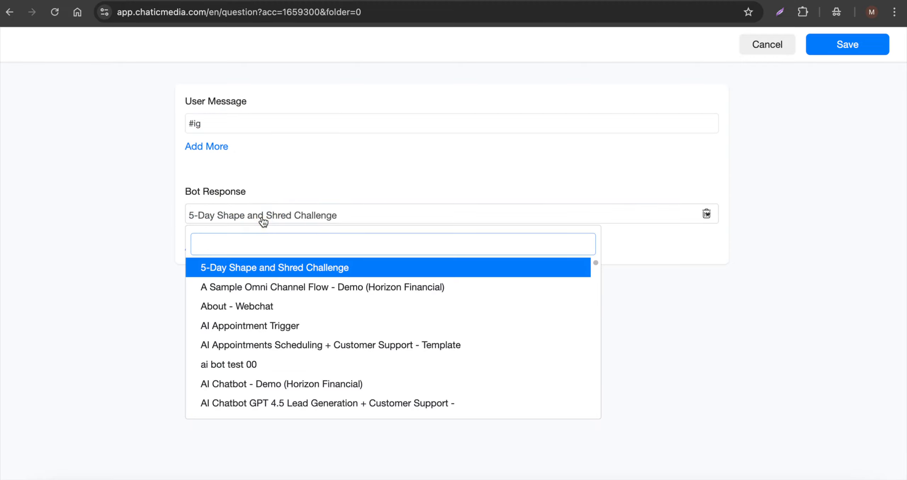
pyautogui.write('all')
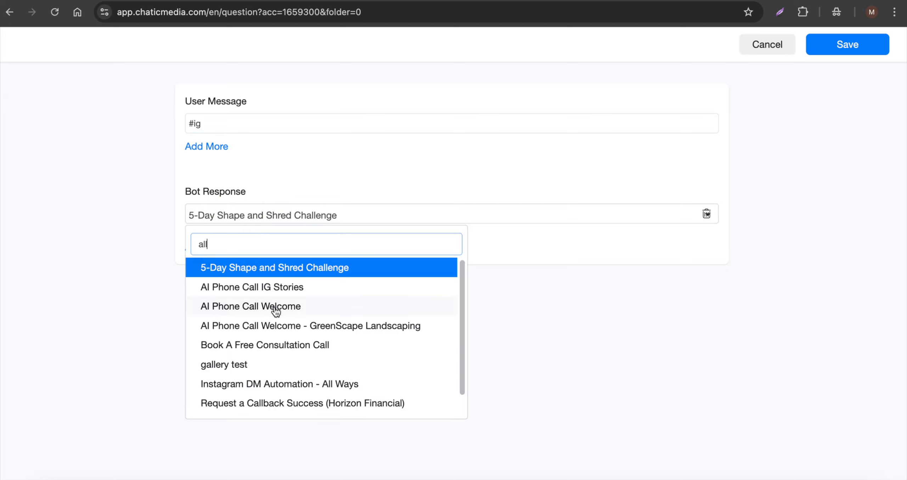
pyautogui.scroll(-1, 272, 319)
pyautogui.click(274, 371)
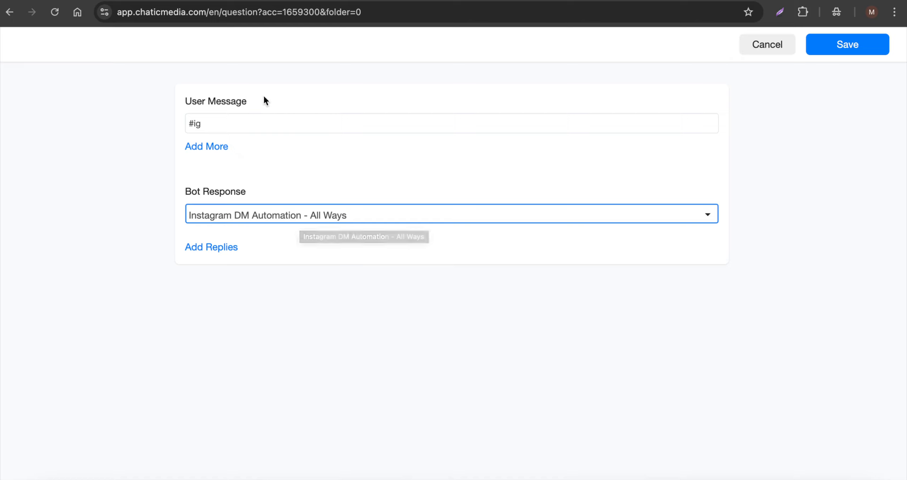
pyautogui.tripleClick(214, 122)
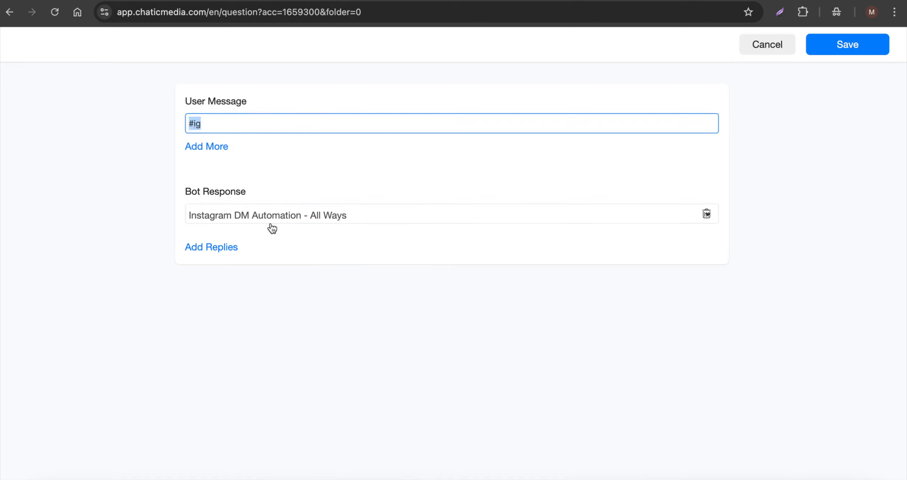
pyautogui.click(846, 45)
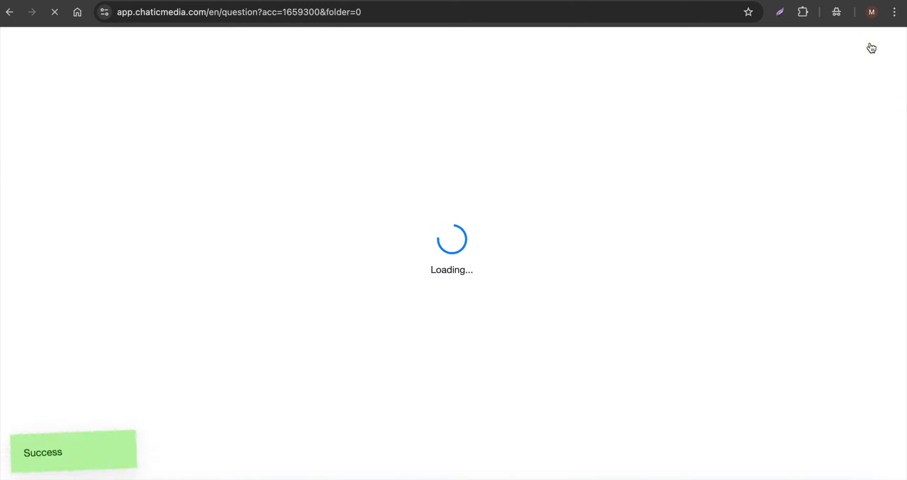
# Step: Look through the keywords list and go back to the Analytics dashboard
pyautogui.scroll(-3, 455, 416)
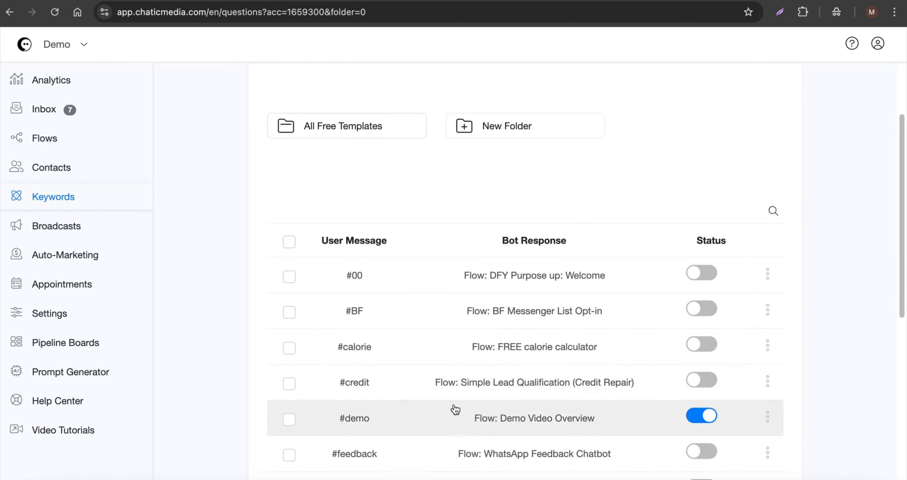
pyautogui.click(34, 91)
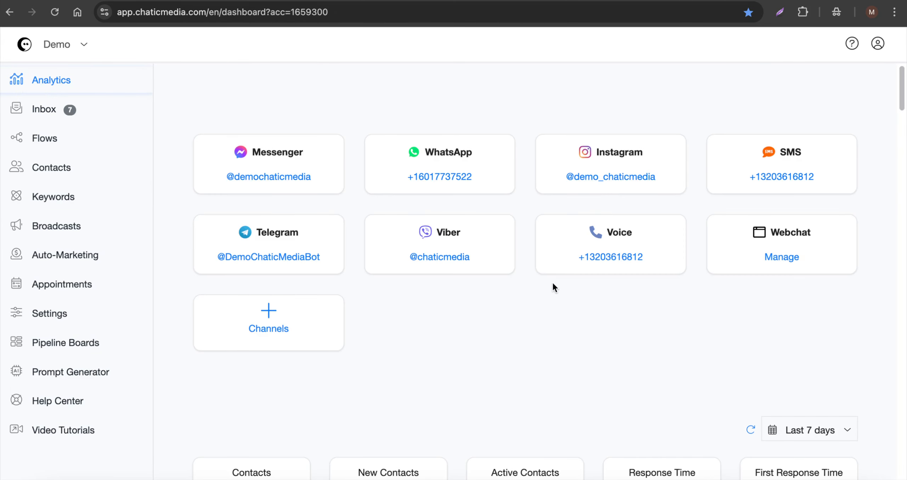
pyautogui.click(436, 478)
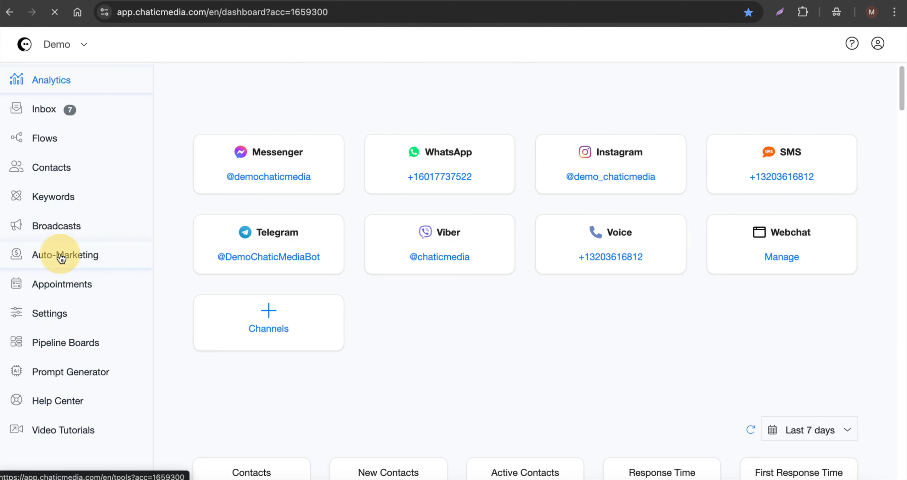
# Step: Create a new Instagram comment automation named "ig demo" under Auto-Marketing
pyautogui.click(63, 256)
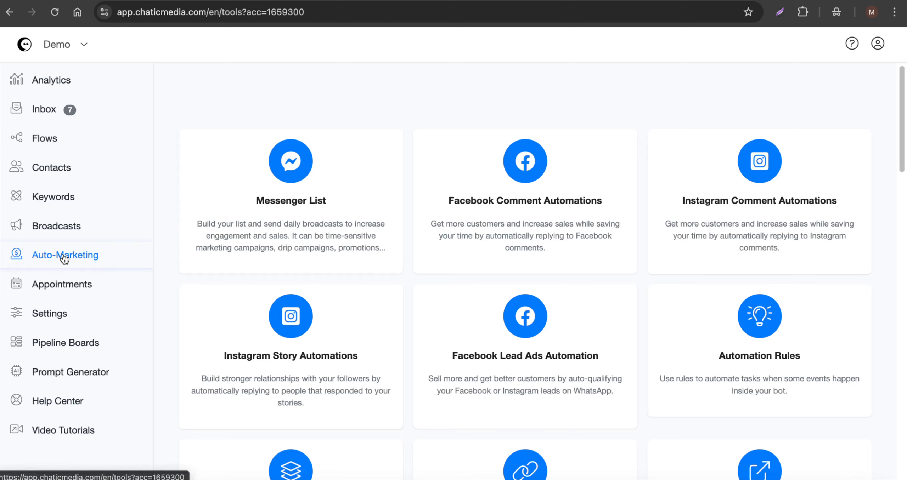
pyautogui.click(734, 205)
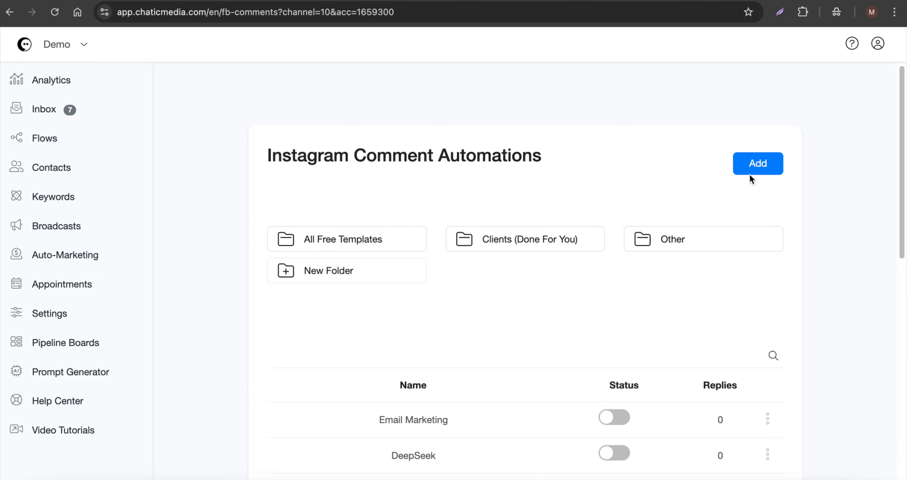
pyautogui.click(758, 166)
pyautogui.click(395, 106)
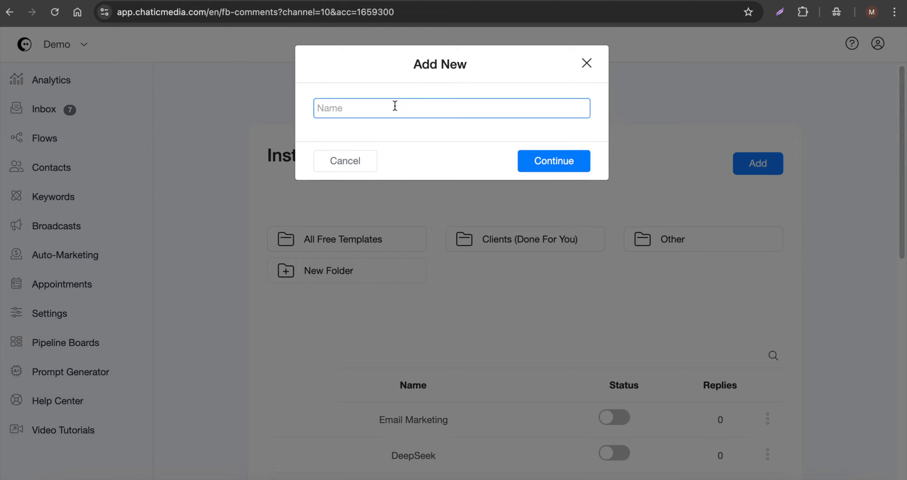
pyautogui.write('ig demo')
pyautogui.press('Return')
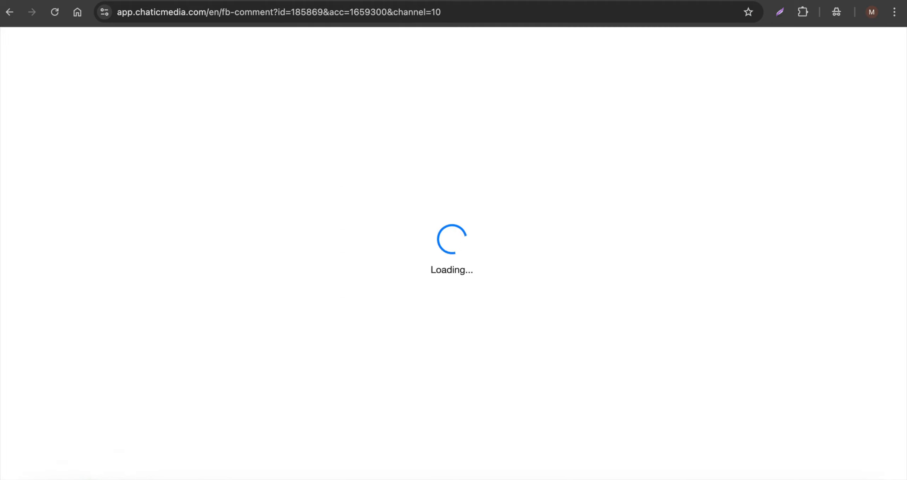
# Step: Set the private reply to comments to the flow "Instagram DM Automation - All Ways"
pyautogui.moveTo(186, 106); pyautogui.dragTo(260, 104)
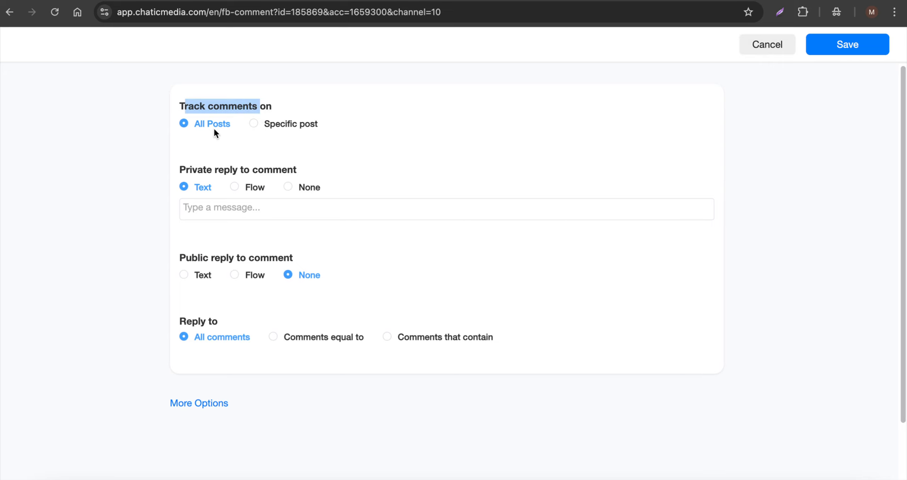
pyautogui.moveTo(167, 166); pyautogui.dragTo(279, 173)
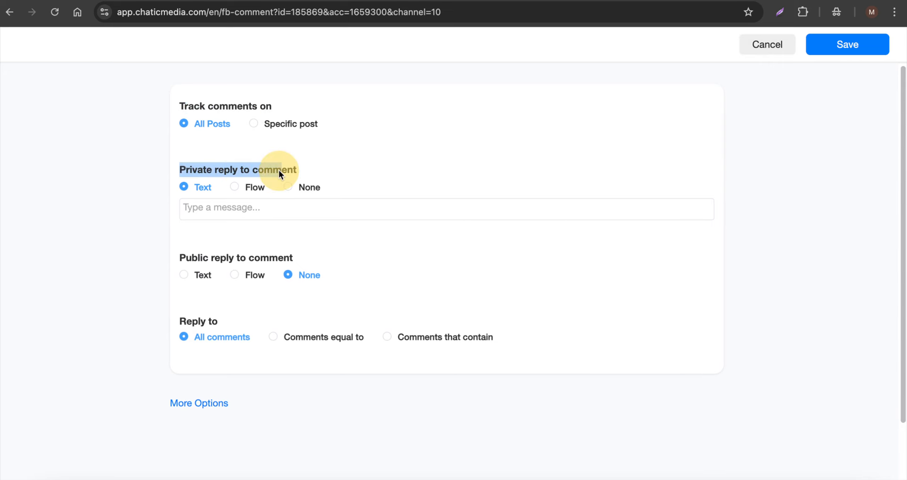
pyautogui.click(243, 187)
pyautogui.click(245, 213)
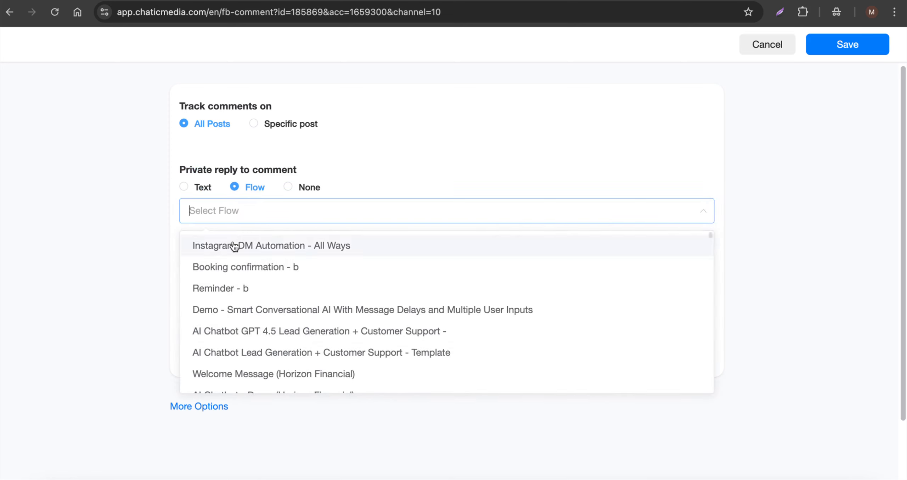
pyautogui.click(244, 250)
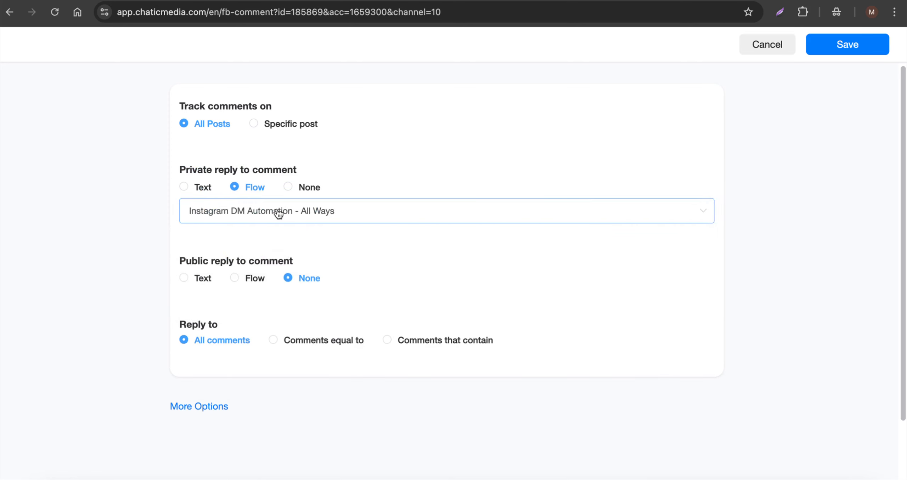
# Step: Set the public comment reply to the text "Sent you a DM!" and add a second, empty reply variation
pyautogui.moveTo(180, 262); pyautogui.dragTo(275, 259)
pyautogui.click(186, 280)
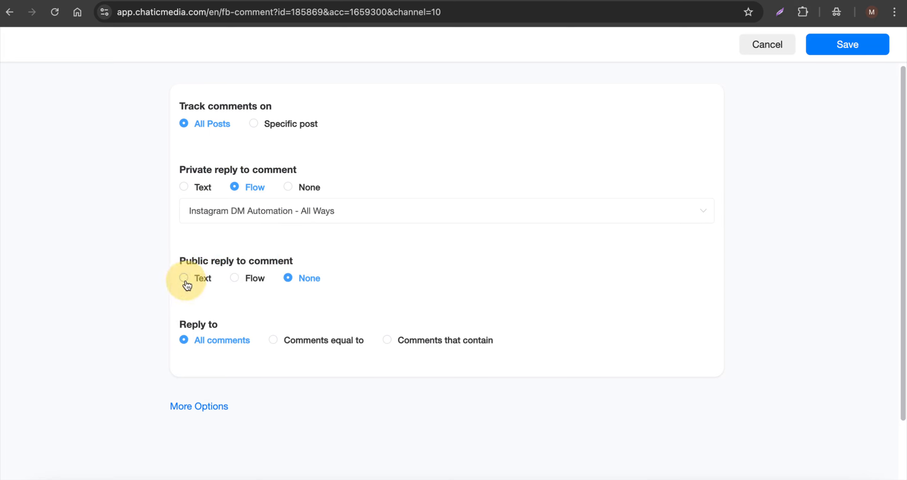
pyautogui.click(223, 302)
pyautogui.write('Sent you a DM!')
pyautogui.click(360, 341)
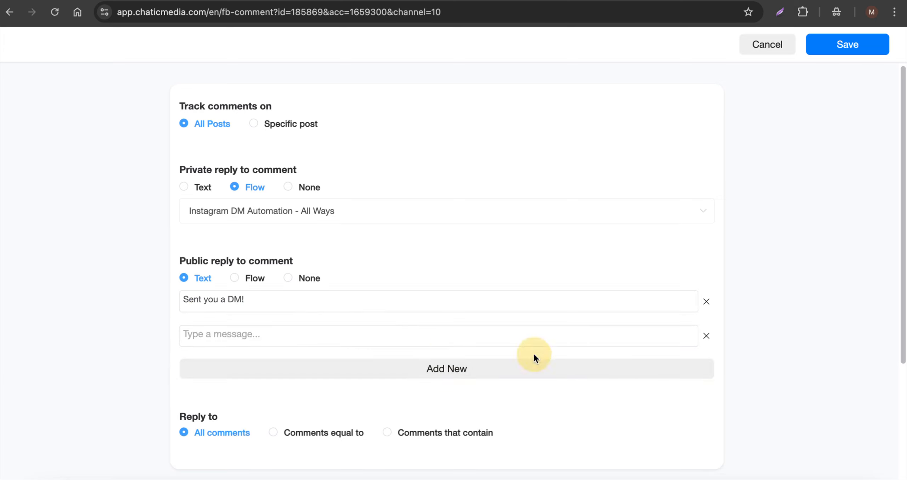
# Step: Remove the empty public reply variation and limit the automation to comments equal to "demo"
pyautogui.click(706, 336)
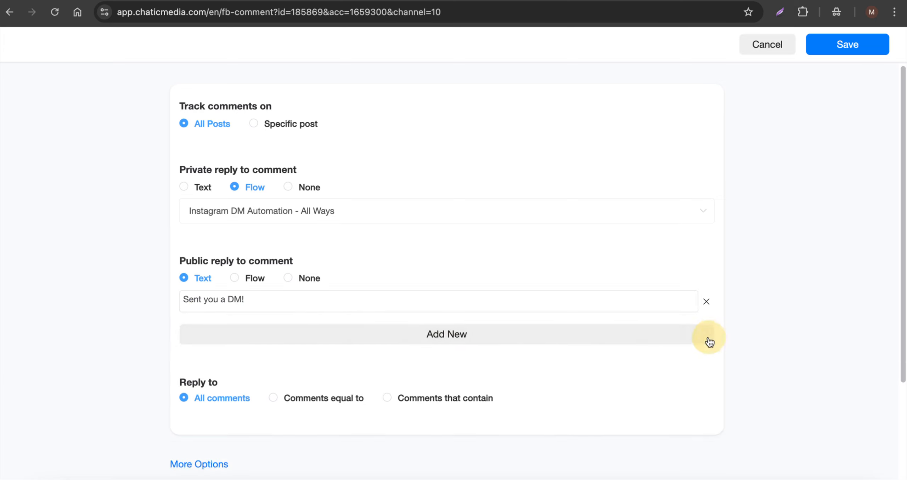
pyautogui.scroll(-3, 435, 267)
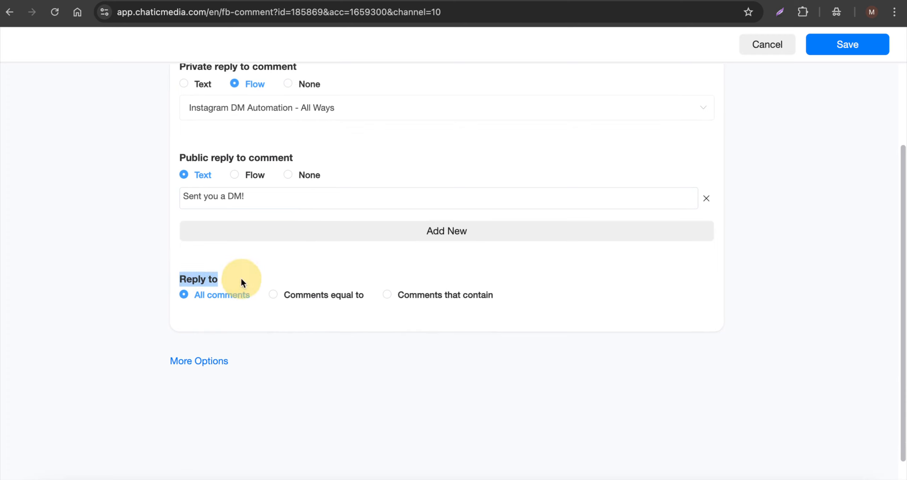
pyautogui.click(291, 300)
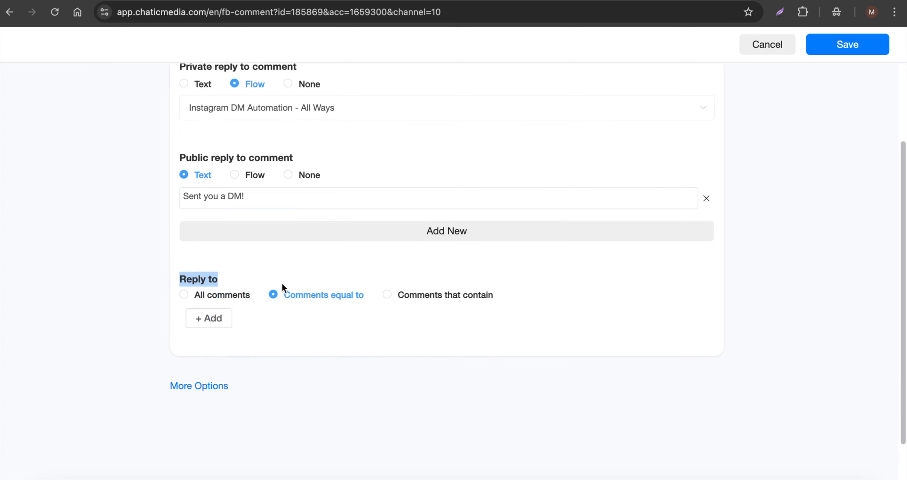
pyautogui.scroll(3, 255, 230)
pyautogui.scroll(-2, 214, 374)
pyautogui.click(208, 370)
pyautogui.write('demo')
pyautogui.press('Return')
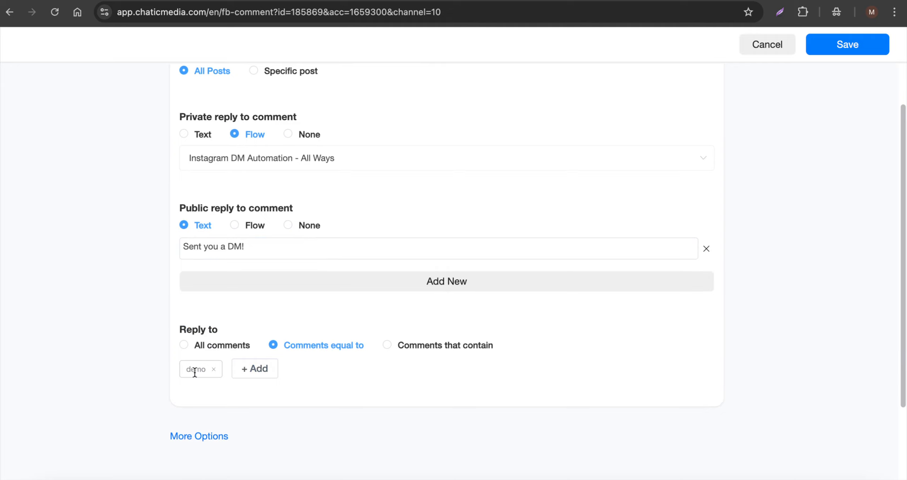
# Step: Examine the comment automation's additional options and the available Reply After delays
pyautogui.scroll(-2, 195, 379)
pyautogui.click(208, 383)
pyautogui.scroll(-8, 209, 375)
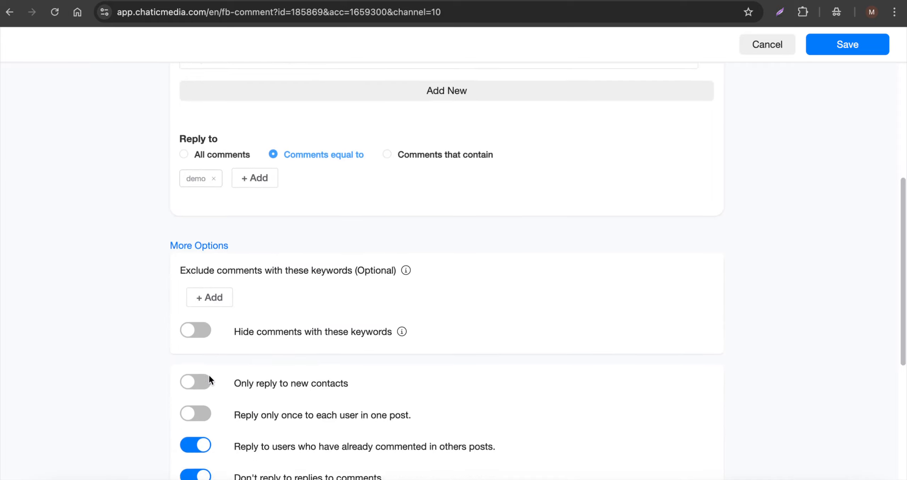
pyautogui.click(227, 317)
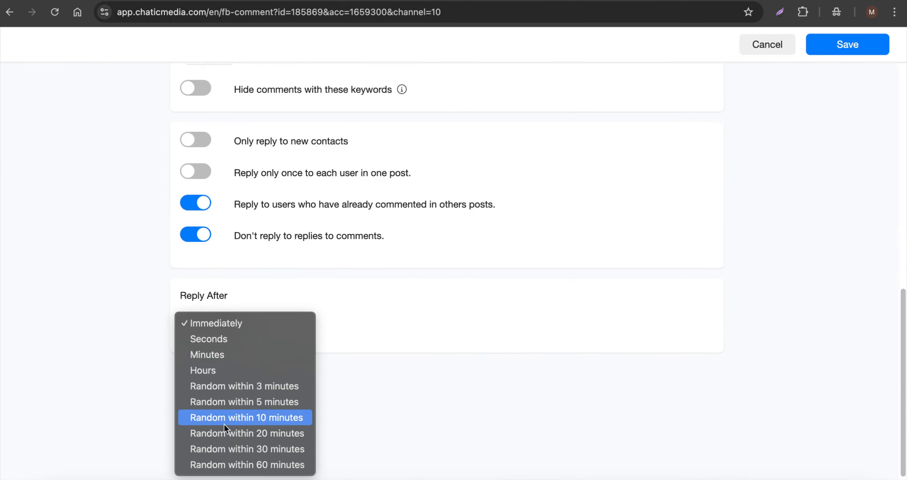
pyautogui.click(464, 319)
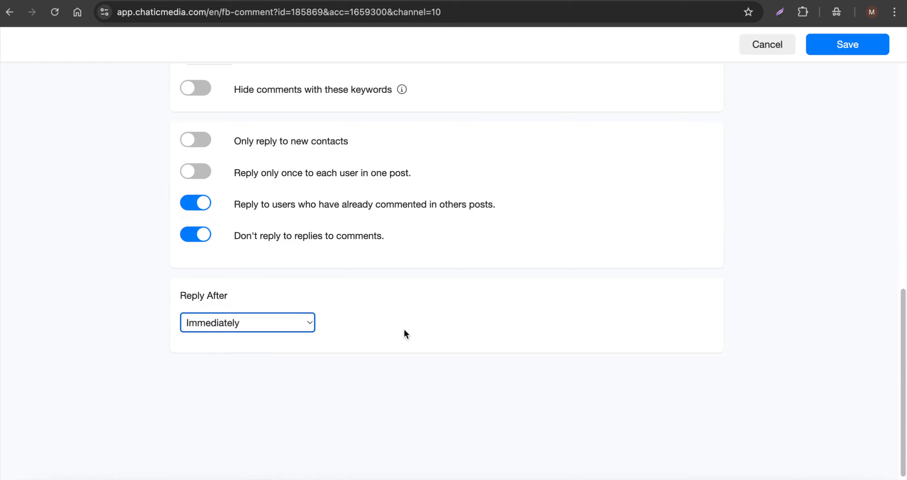
pyautogui.scroll(10, 193, 326)
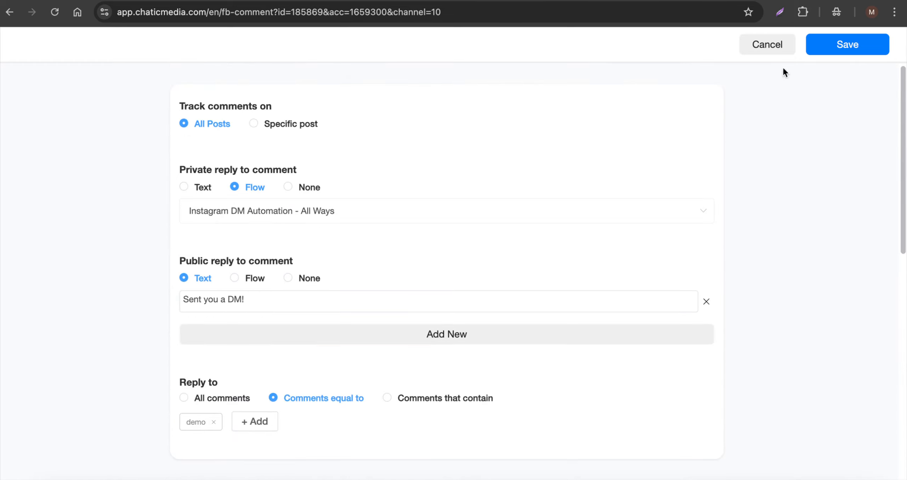
# Step: Save the comment automation and enable "ig demo" in the Instagram Comment Automations list
pyautogui.click(872, 49)
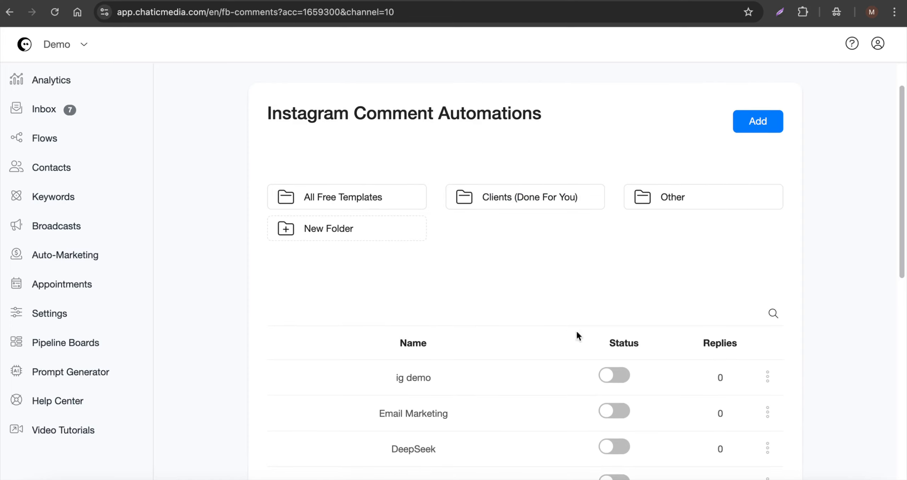
pyautogui.click(607, 379)
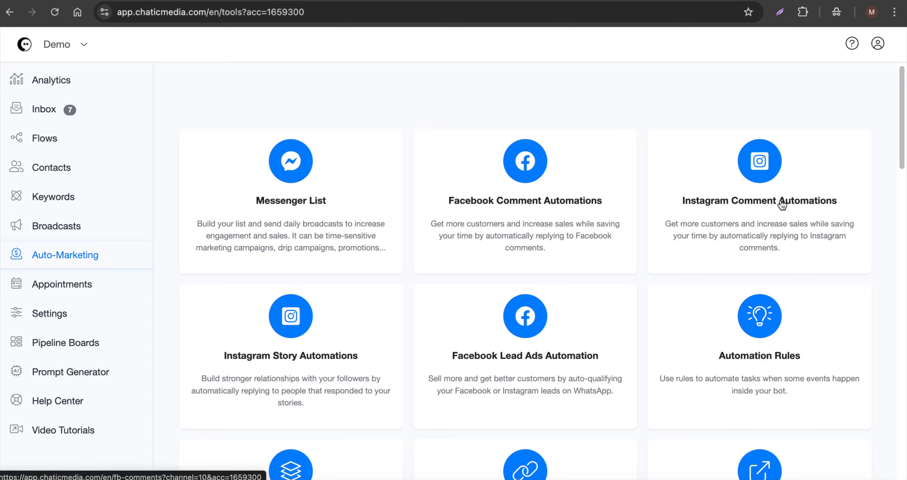
# Step: Create a new Instagram story automation named "ig demo" under Auto-Marketing
pyautogui.click(306, 354)
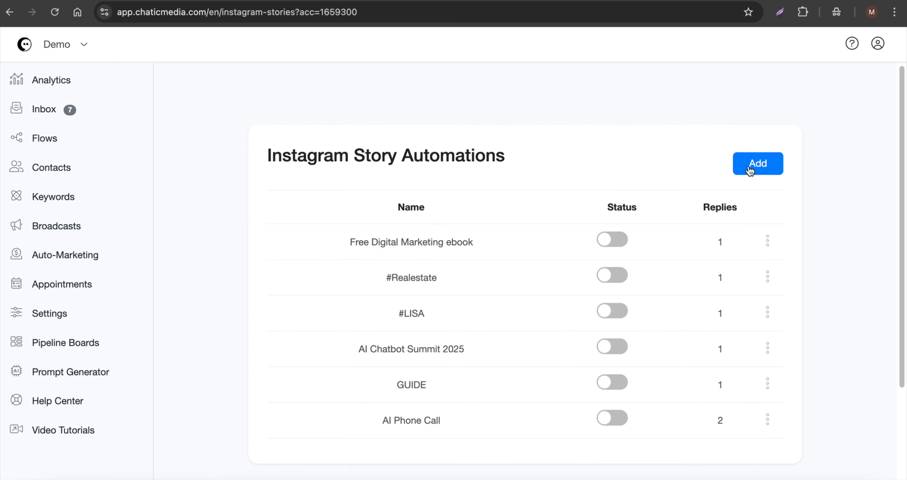
pyautogui.click(438, 478)
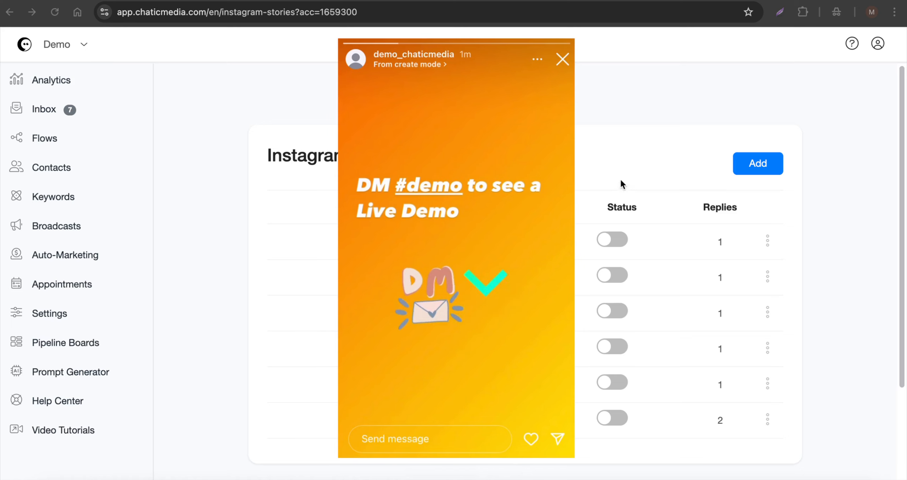
pyautogui.click(624, 146)
pyautogui.click(766, 170)
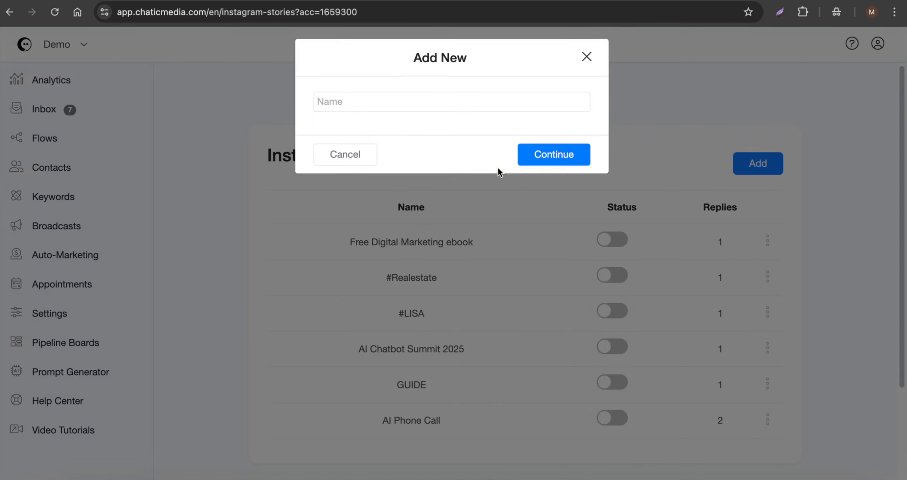
pyautogui.click(367, 110)
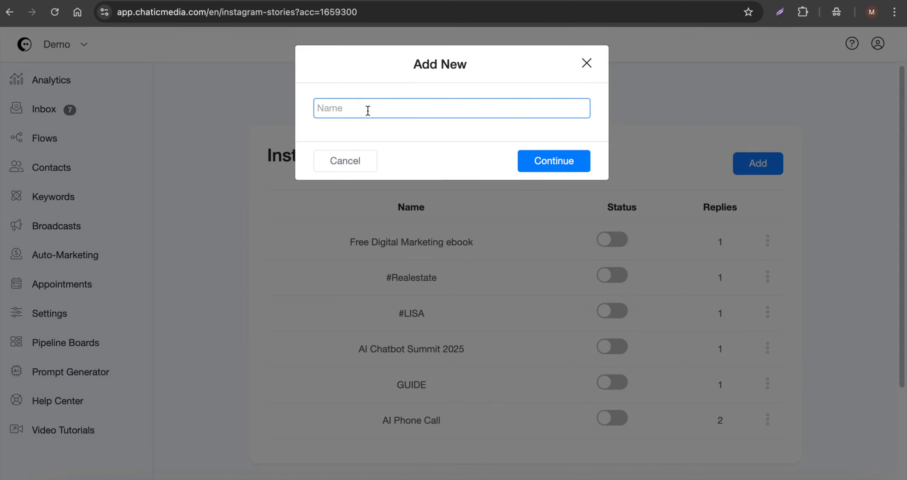
pyautogui.write('ig demo')
pyautogui.press('Return')
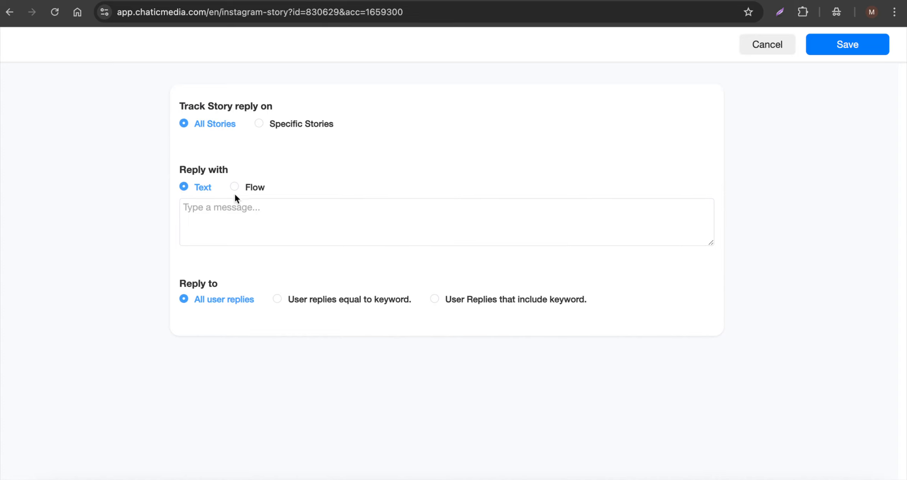
# Step: Set the story automation to reply with the flow "Instagram DM Automation - All Ways"
pyautogui.click(248, 194)
pyautogui.click(239, 219)
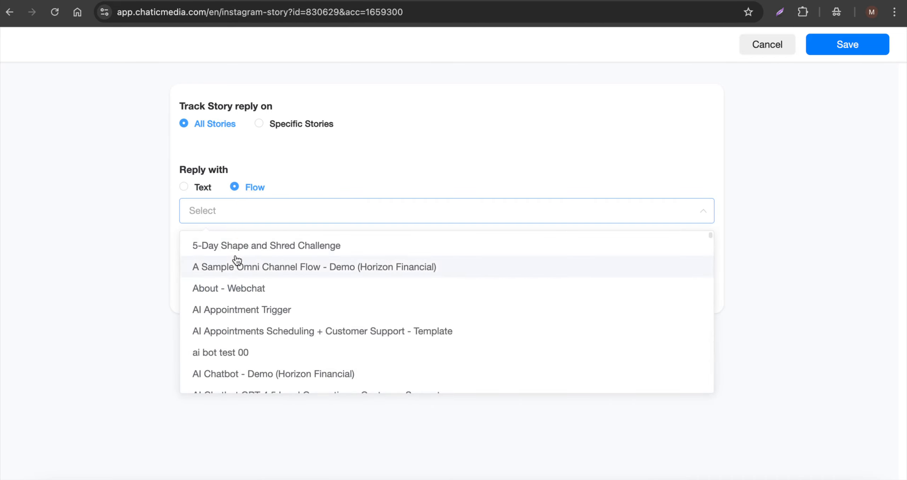
pyautogui.write('all in')
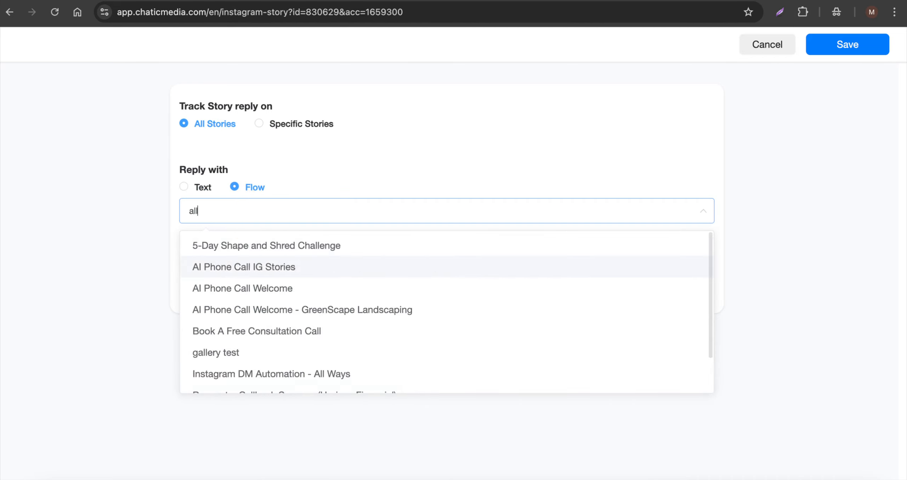
pyautogui.press('BackSpace')
pyautogui.press('BackSpace')
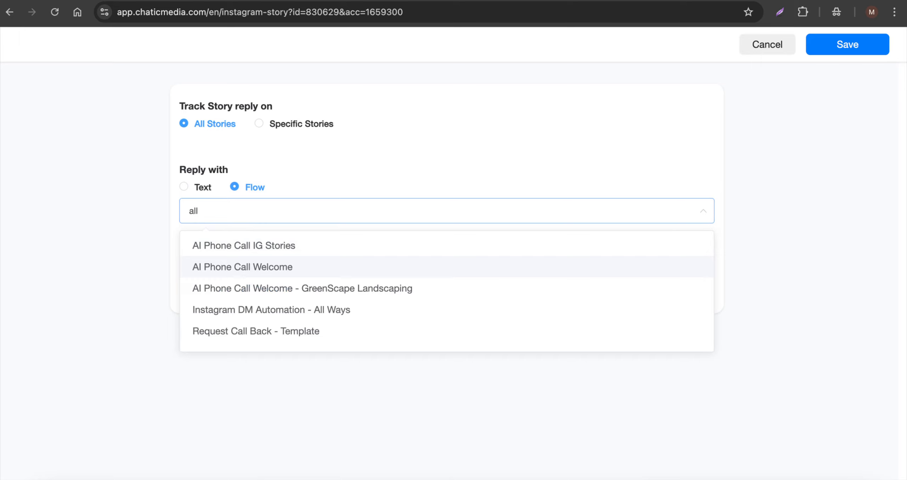
pyautogui.click(266, 314)
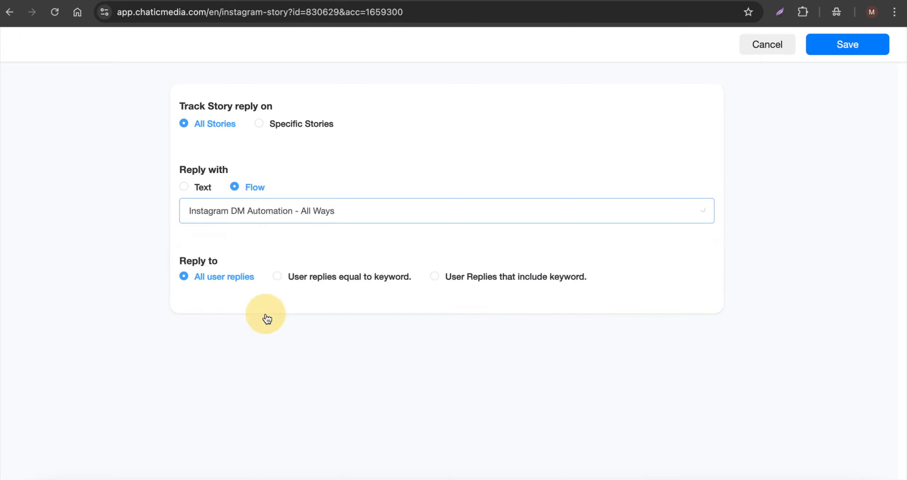
# Step: Limit the story automation to user replies equal to the keyword "#demo" and save it
pyautogui.moveTo(176, 260); pyautogui.dragTo(275, 259)
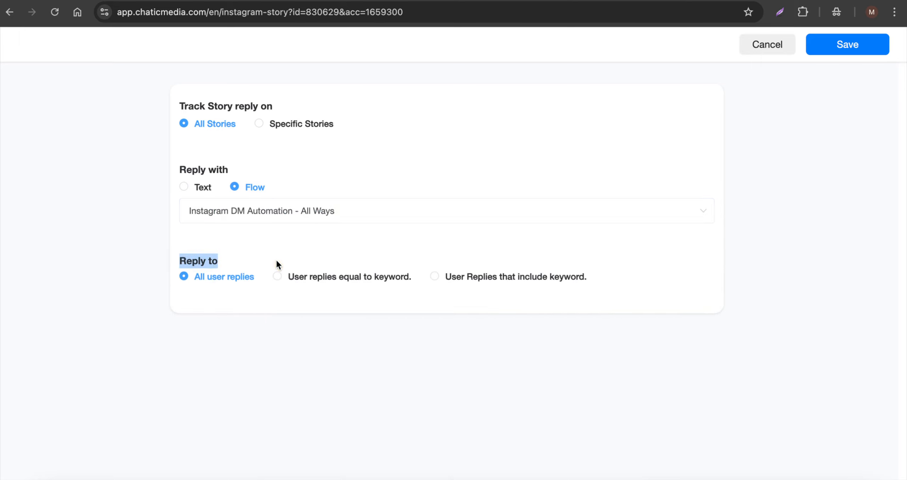
pyautogui.click(304, 281)
pyautogui.click(193, 300)
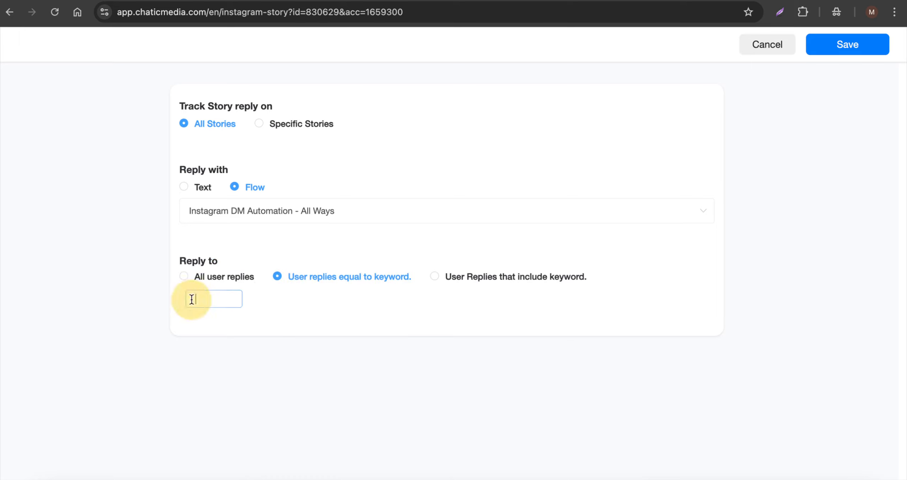
pyautogui.write('#demo')
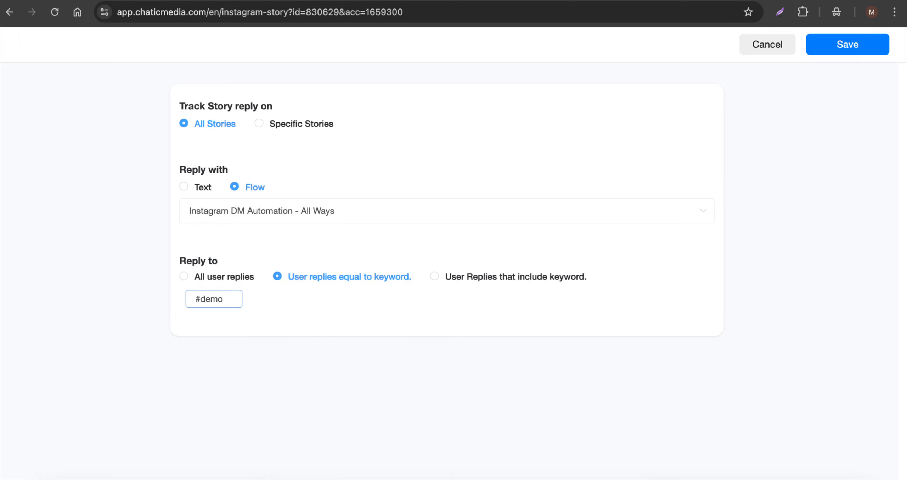
pyautogui.click(846, 43)
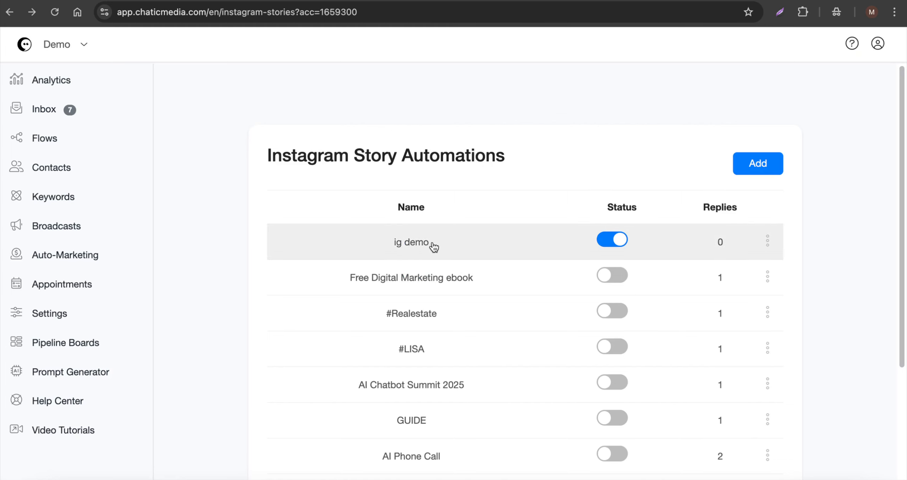
# Step: Create another Instagram comment automation named "wd"
pyautogui.click(479, 477)
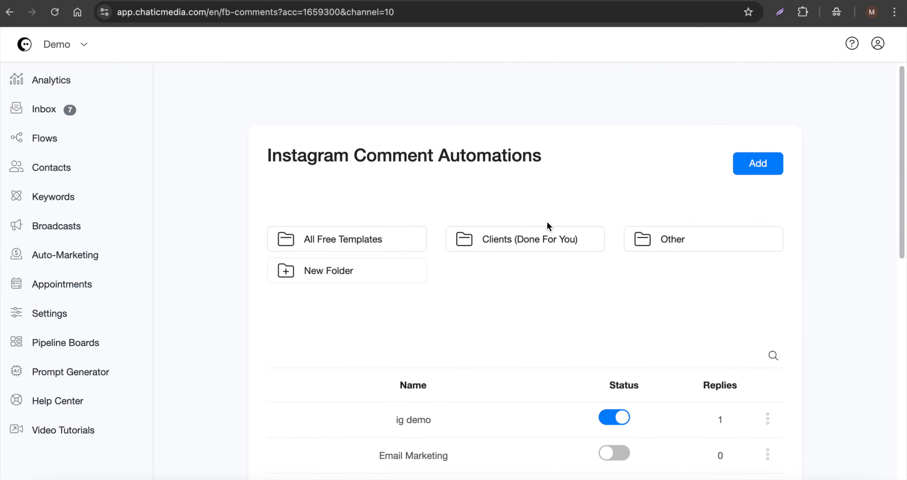
pyautogui.moveTo(296, 155); pyautogui.dragTo(445, 154)
pyautogui.click(744, 166)
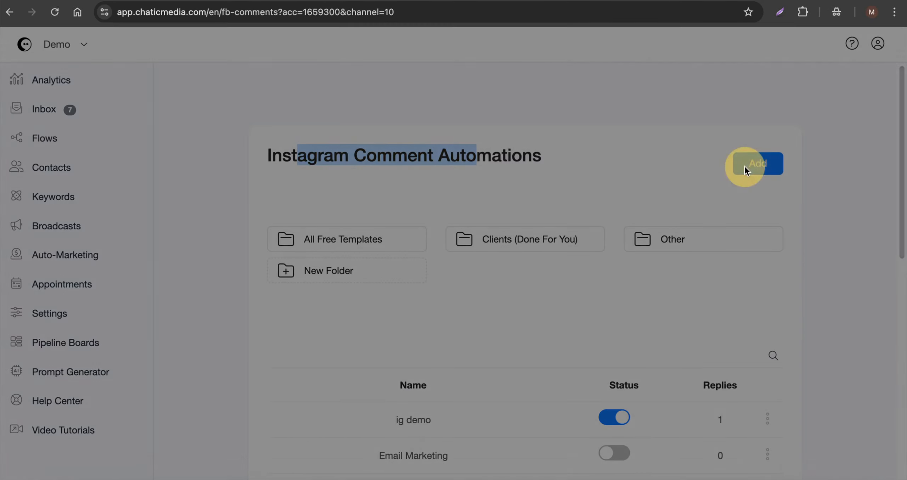
pyautogui.click(413, 113)
pyautogui.write('wd')
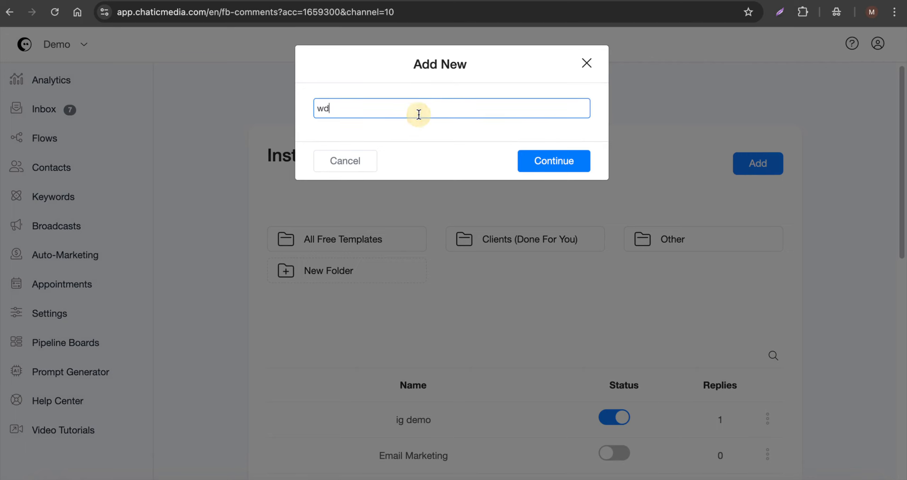
pyautogui.click(535, 160)
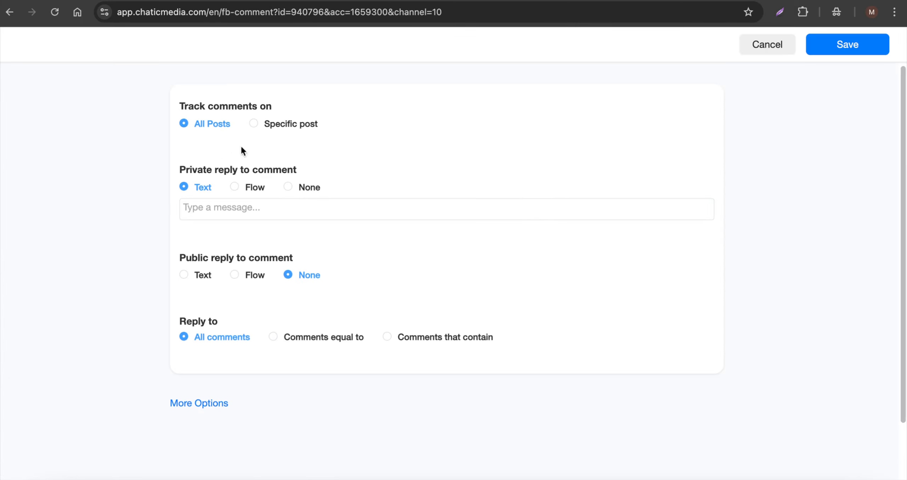
# Step: Examine the published and live choices for tracking comments on a specific post, and leave the editor without saving
pyautogui.click(281, 127)
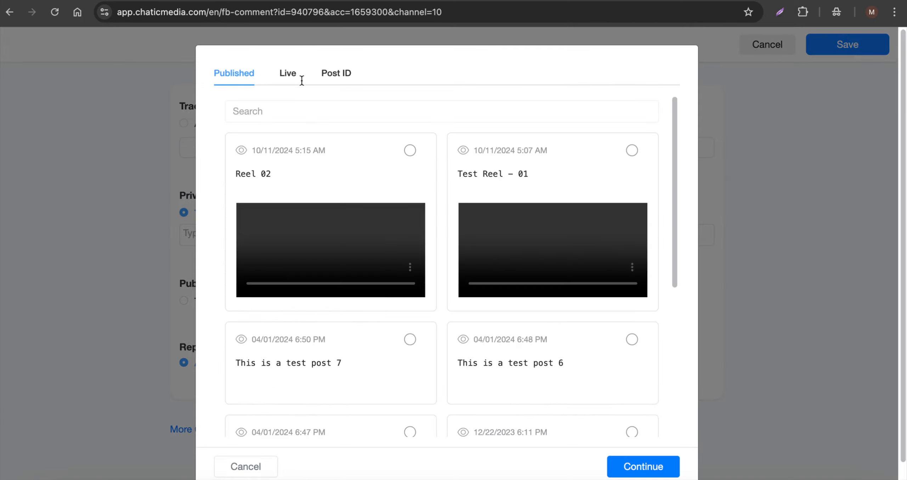
pyautogui.click(292, 73)
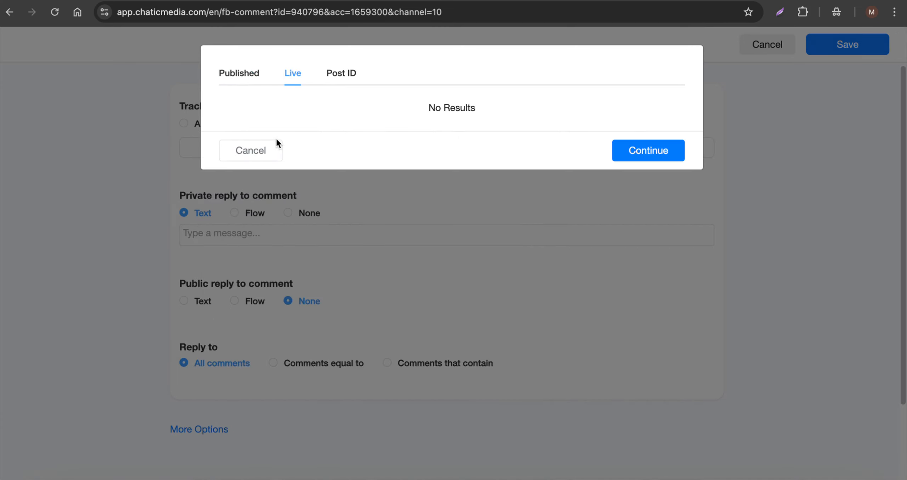
pyautogui.moveTo(429, 108); pyautogui.dragTo(443, 108)
pyautogui.click(236, 158)
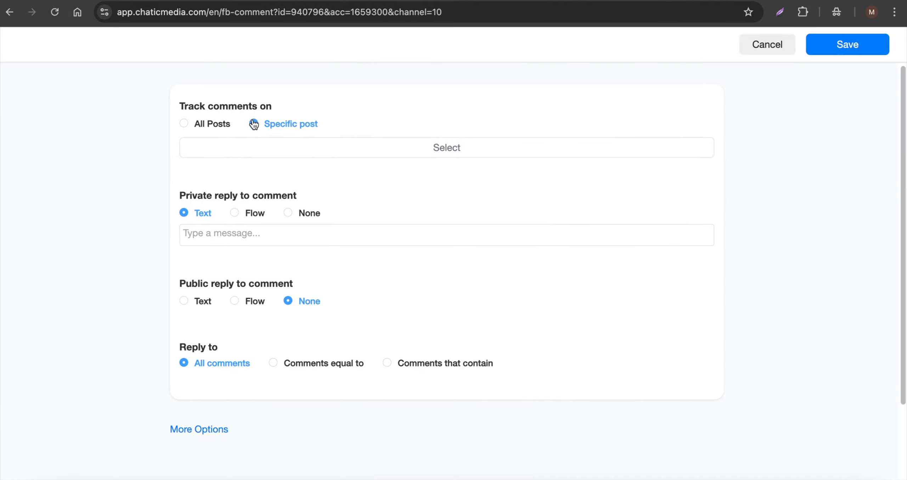
pyautogui.click(775, 42)
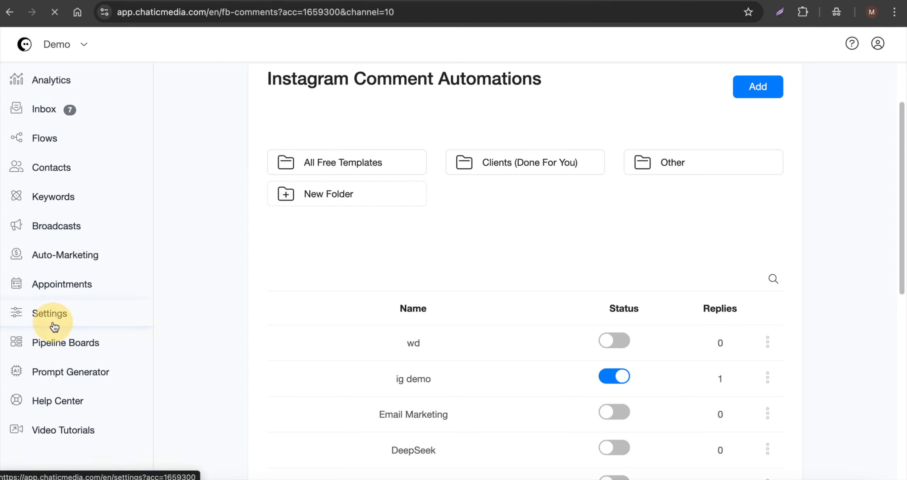
# Step: Examine the Story Mention Reply setting and its available flows in the Instagram channel settings
pyautogui.click(53, 320)
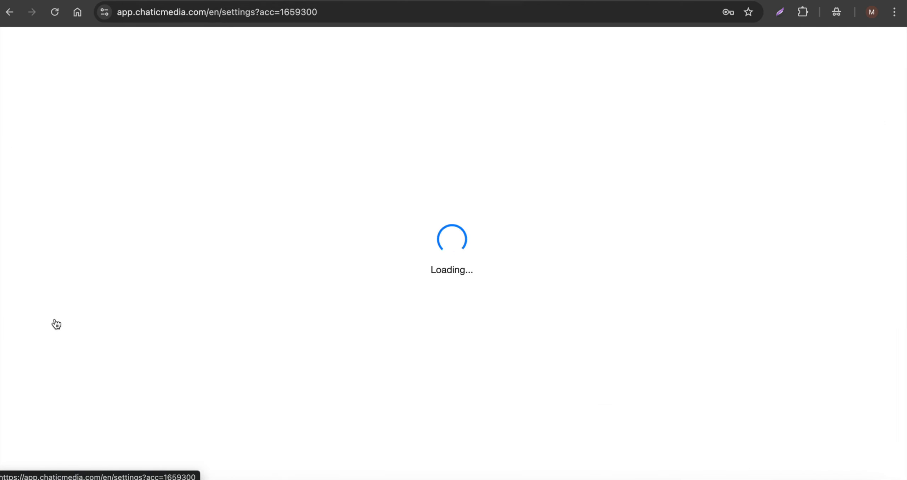
pyautogui.click(327, 138)
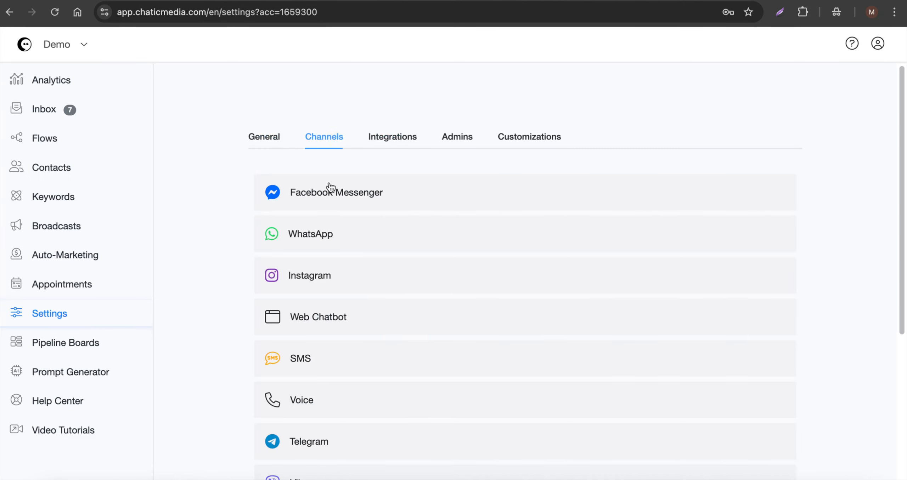
pyautogui.click(304, 280)
pyautogui.scroll(-4, 304, 278)
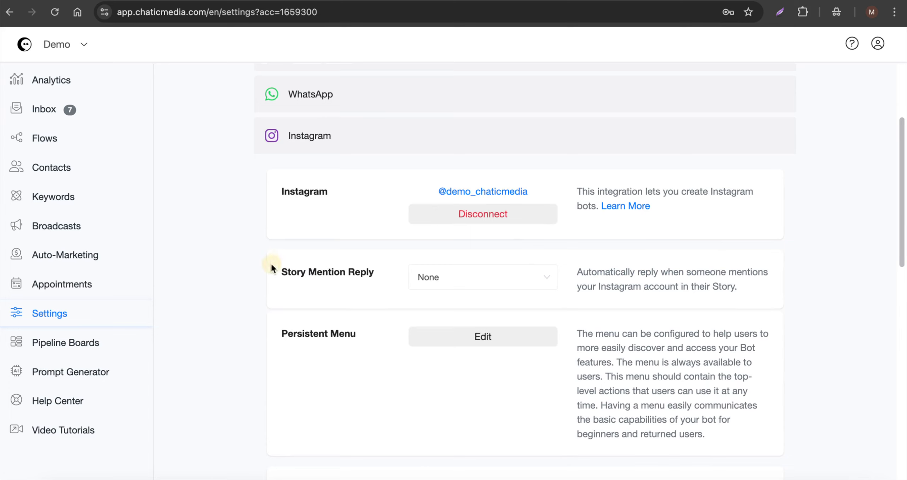
pyautogui.moveTo(271, 271); pyautogui.dragTo(376, 270)
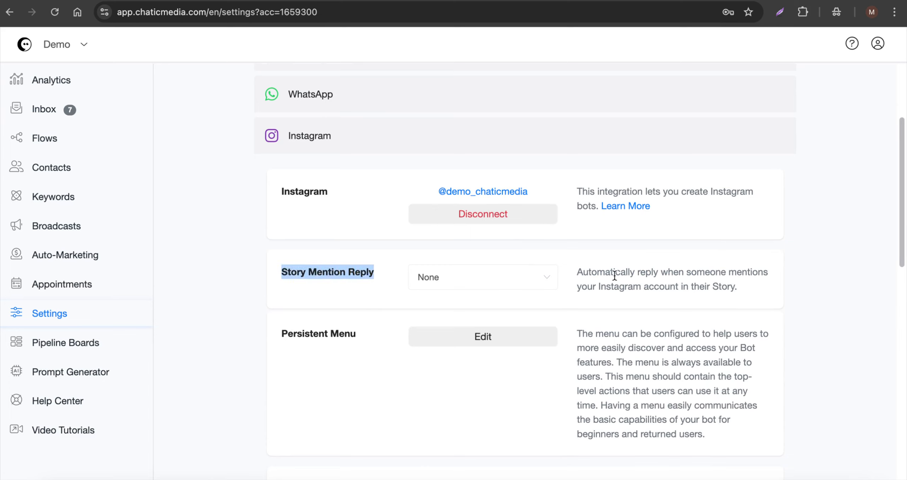
pyautogui.click(668, 273)
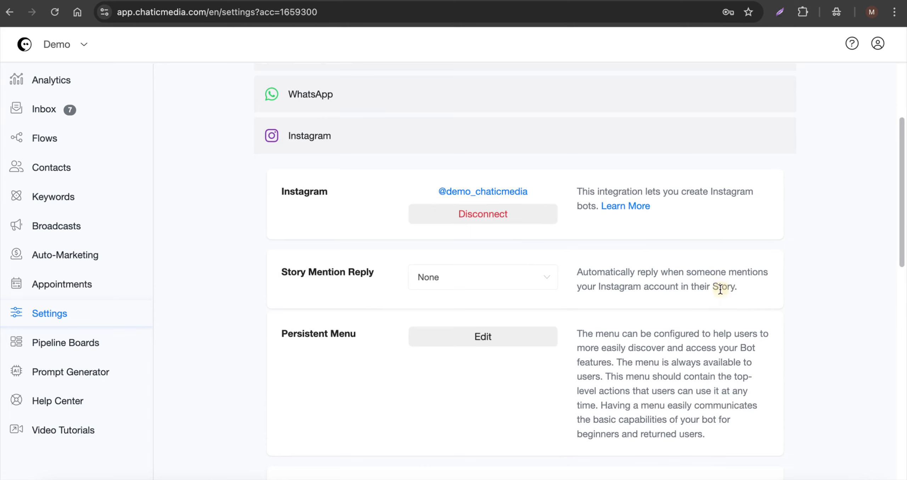
pyautogui.click(500, 285)
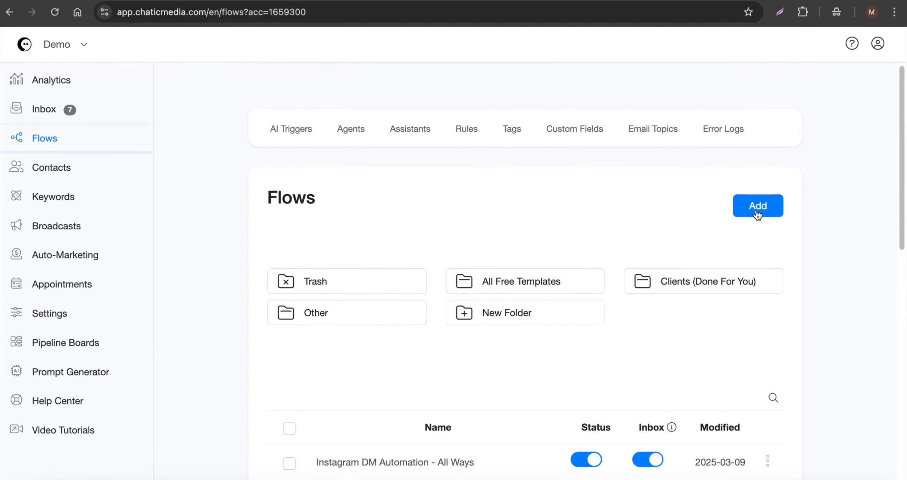
# Step: Create a new flow named "IG Mentions New"
pyautogui.click(755, 207)
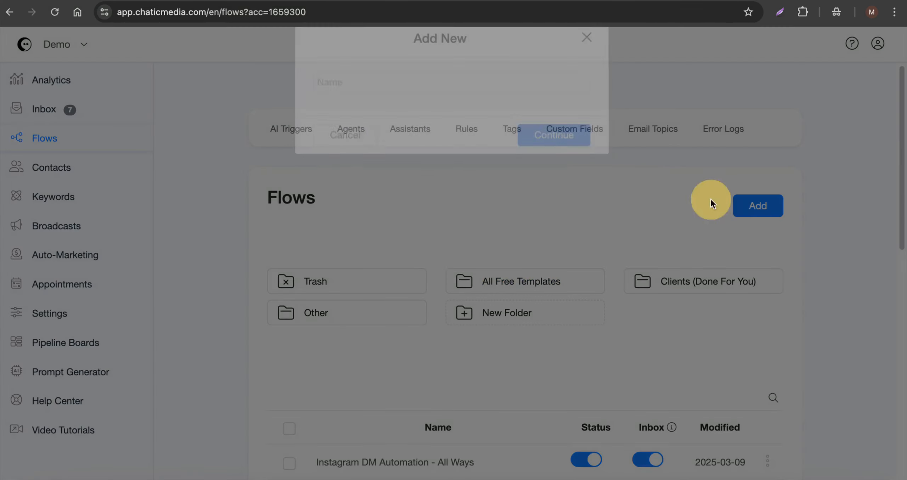
pyautogui.click(330, 103)
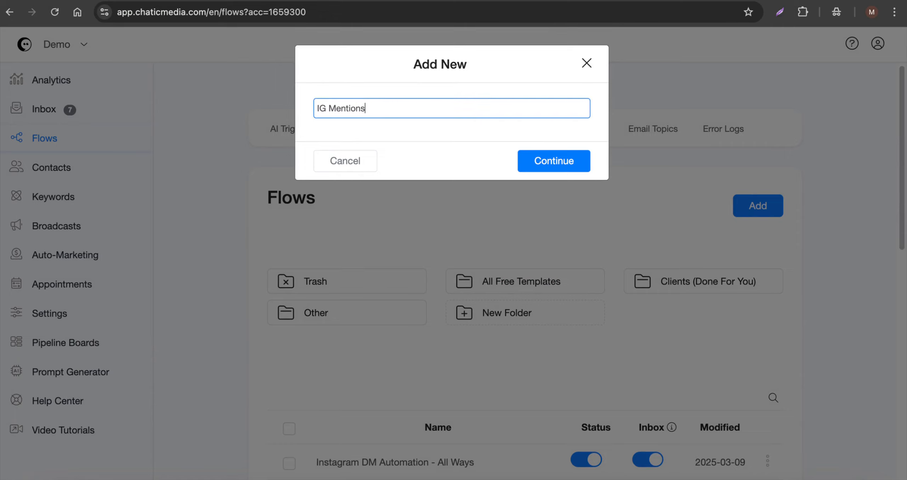
pyautogui.press('Return')
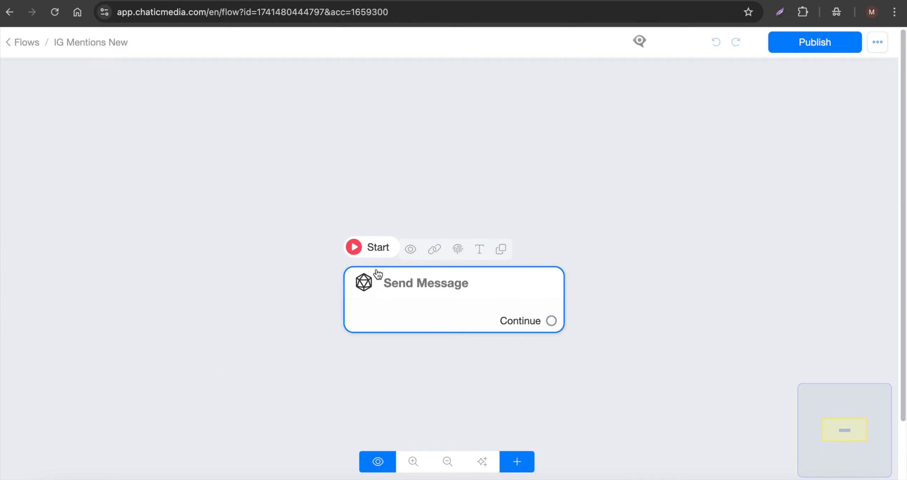
# Step: Add a text block reading "Thanks for the mention... 😍" to the flow's starting Send Message step
pyautogui.click(378, 274)
pyautogui.click(133, 324)
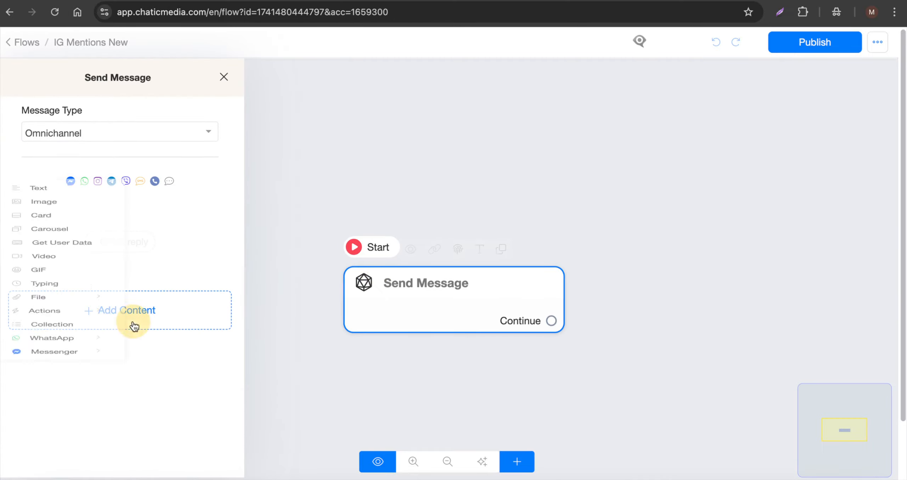
pyautogui.click(25, 193)
pyautogui.click(90, 232)
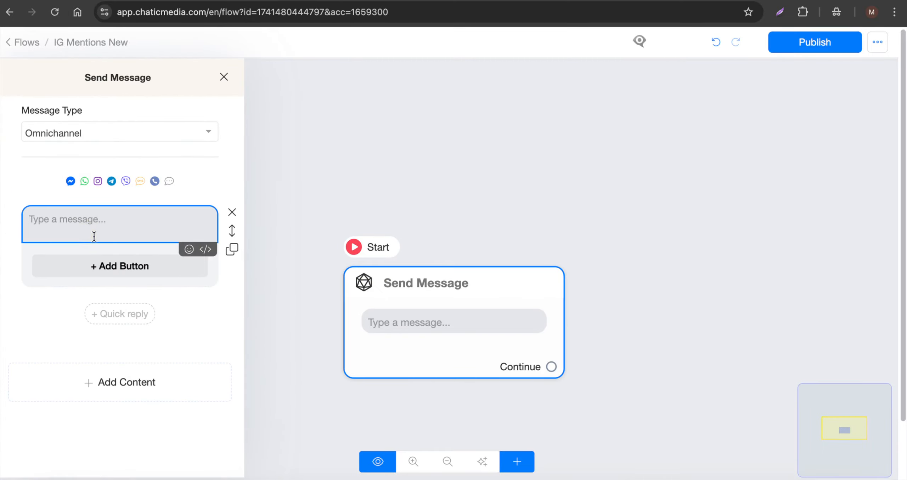
pyautogui.write('Thanks for the mention... 😍')
pyautogui.moveTo(155, 219); pyautogui.dragTo(6, 192)
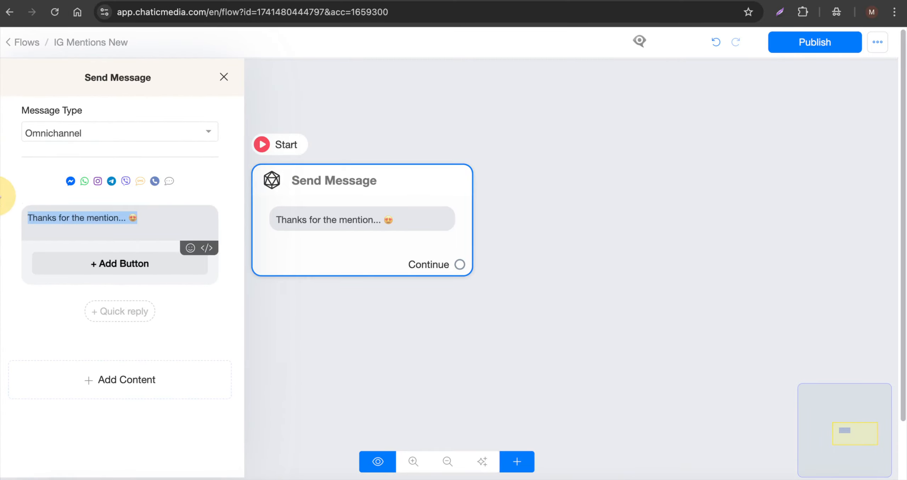
# Step: Add a button labelled "Get My Free Gift" to the thank-you message and save it
pyautogui.click(154, 269)
pyautogui.click(114, 265)
pyautogui.moveTo(344, 117); pyautogui.dragTo(194, 81)
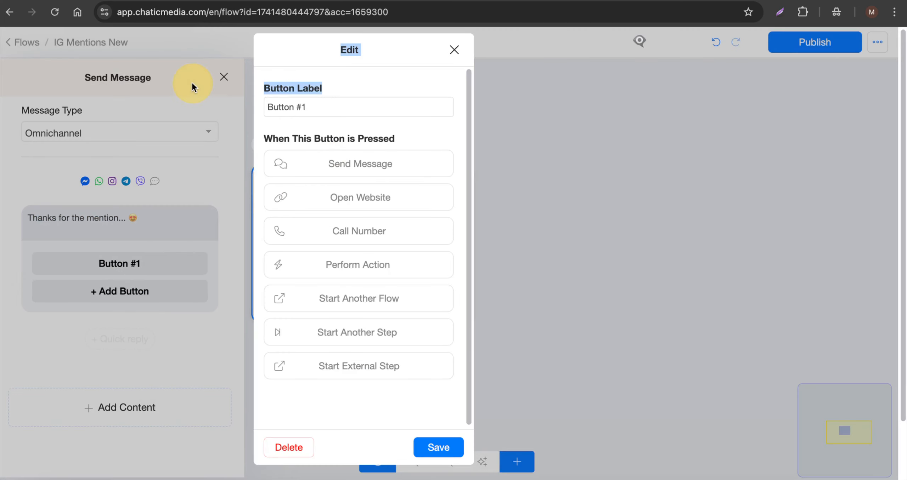
pyautogui.moveTo(342, 113); pyautogui.dragTo(215, 91)
pyautogui.write('Get ')
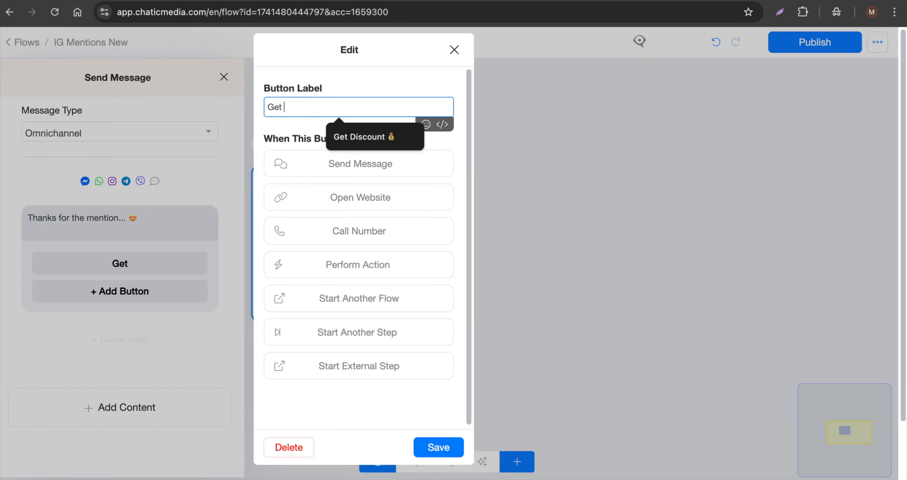
pyautogui.write('My Free Gift')
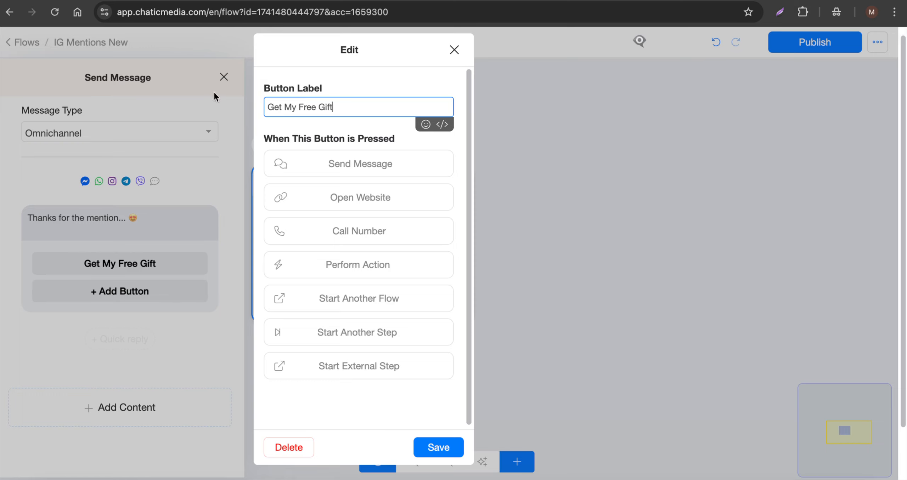
pyautogui.click(439, 448)
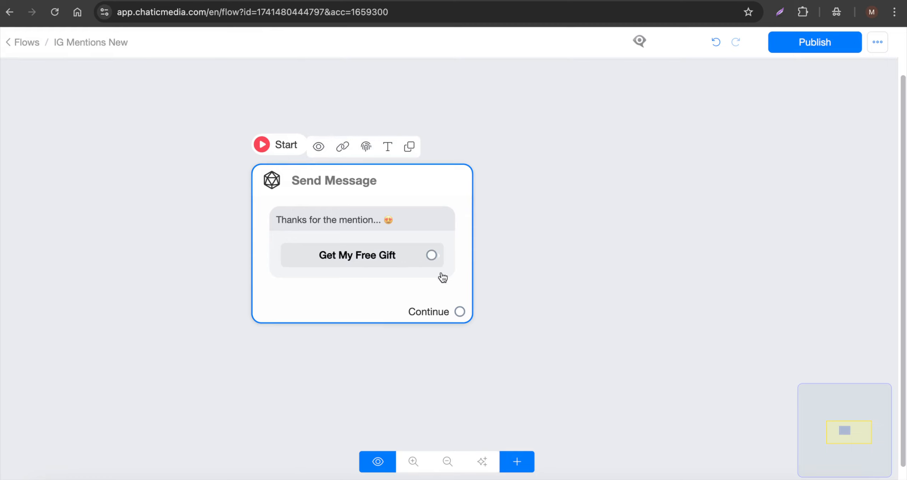
# Step: Add a Start Flow step and connect the "Get My Free Gift" button to it
pyautogui.click(520, 462)
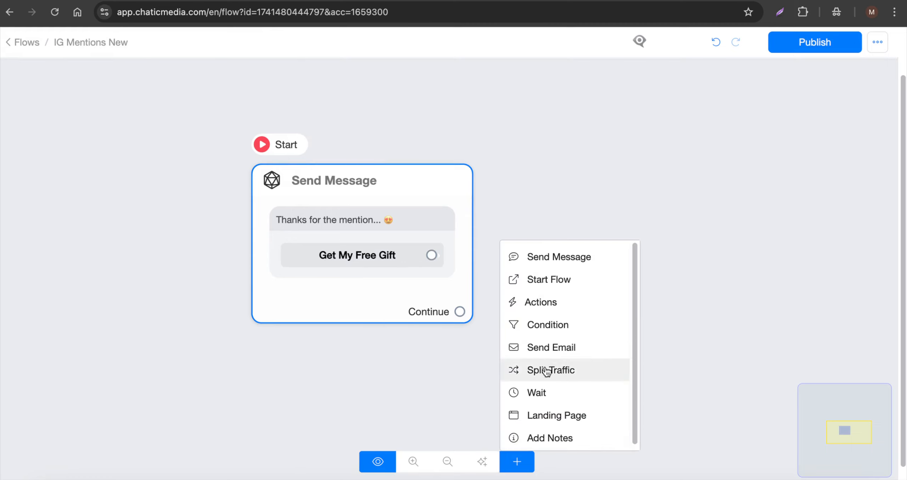
pyautogui.click(550, 284)
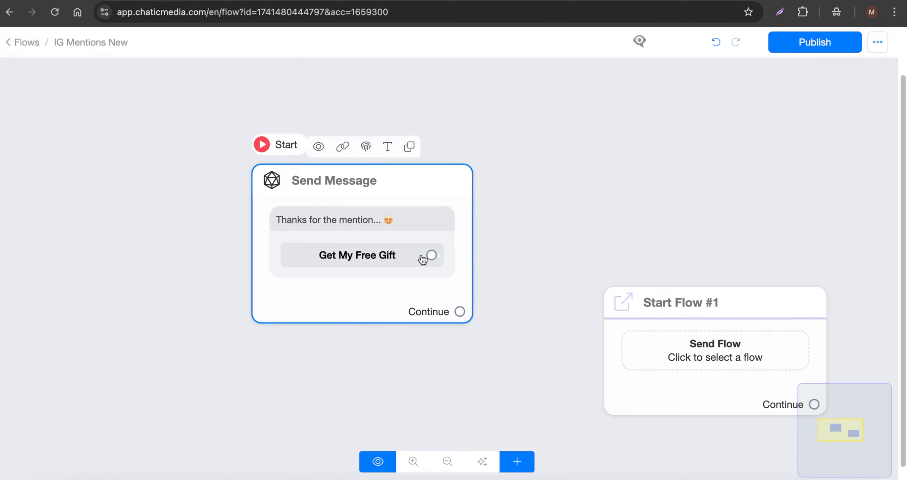
pyautogui.moveTo(429, 255); pyautogui.dragTo(621, 234)
# Step: Set the Start Flow step to send "Instagram DM Automation - All Ways" and publish the flow
pyautogui.click(621, 234)
pyautogui.click(83, 158)
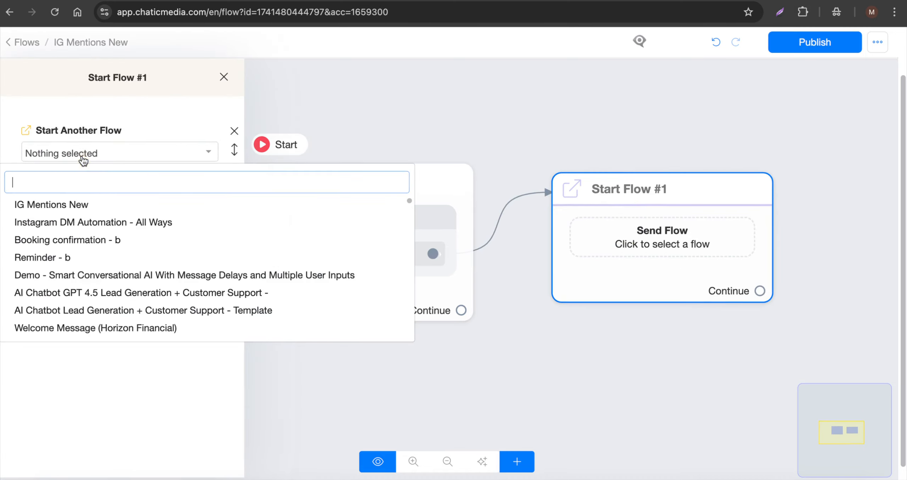
pyautogui.click(81, 222)
pyautogui.click(419, 186)
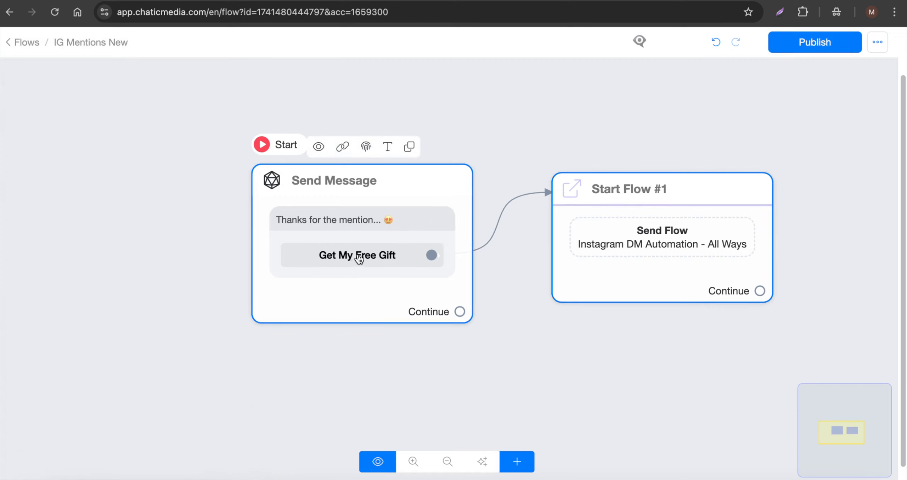
pyautogui.click(771, 108)
pyautogui.click(804, 49)
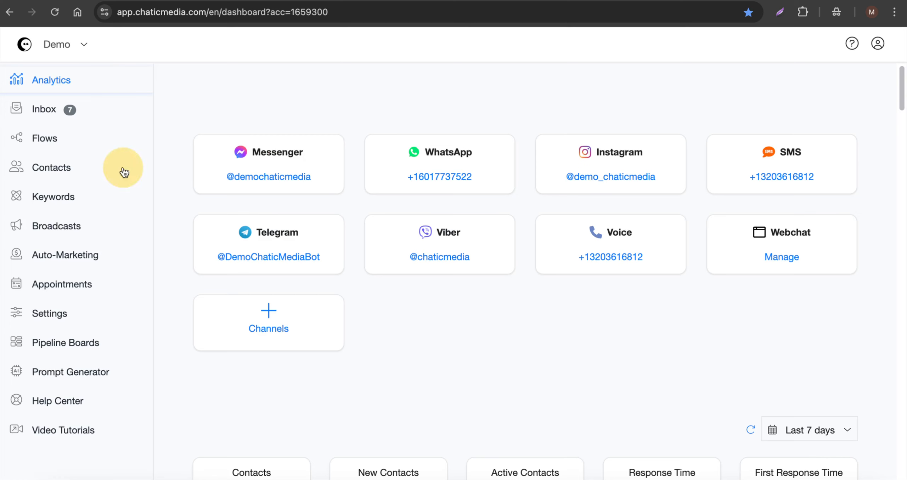
# Step: Set the Instagram channel's Story Mention Reply to the flow "IG Mentions New" and save the settings
pyautogui.click(35, 316)
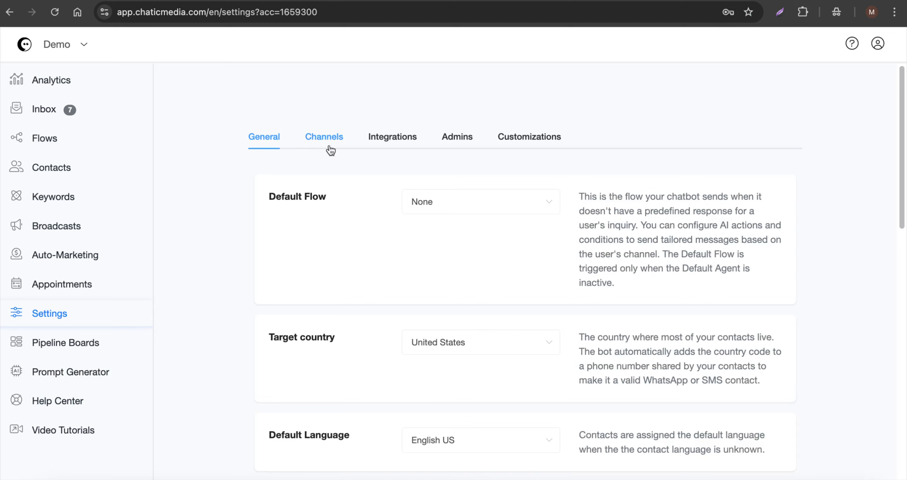
pyautogui.click(312, 136)
pyautogui.click(310, 280)
pyautogui.scroll(-5, 310, 289)
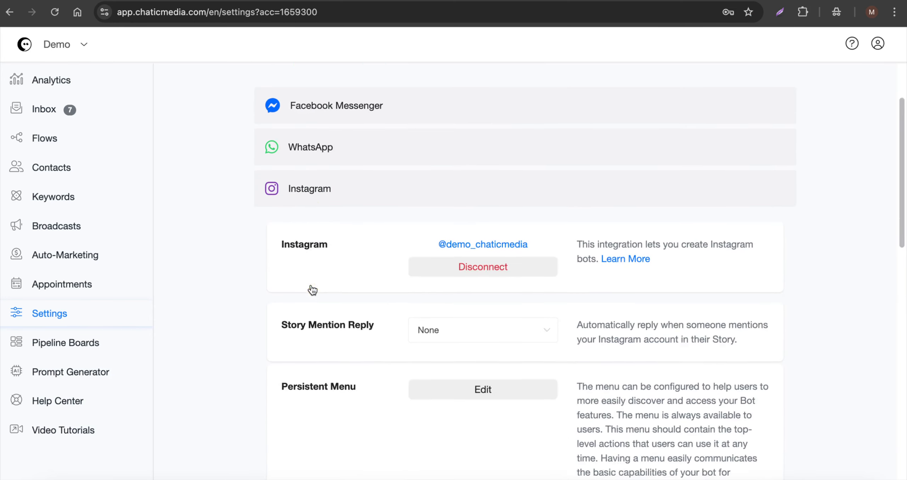
pyautogui.moveTo(297, 248); pyautogui.dragTo(393, 247)
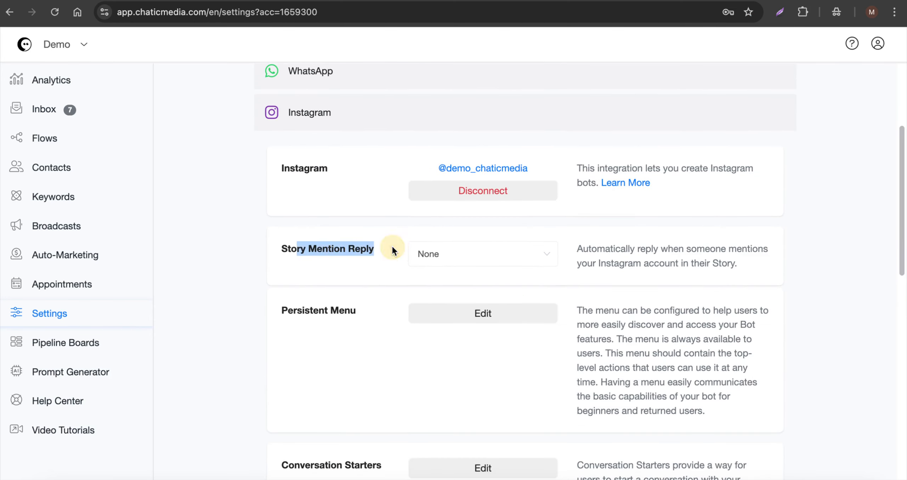
pyautogui.click(512, 255)
pyautogui.click(468, 311)
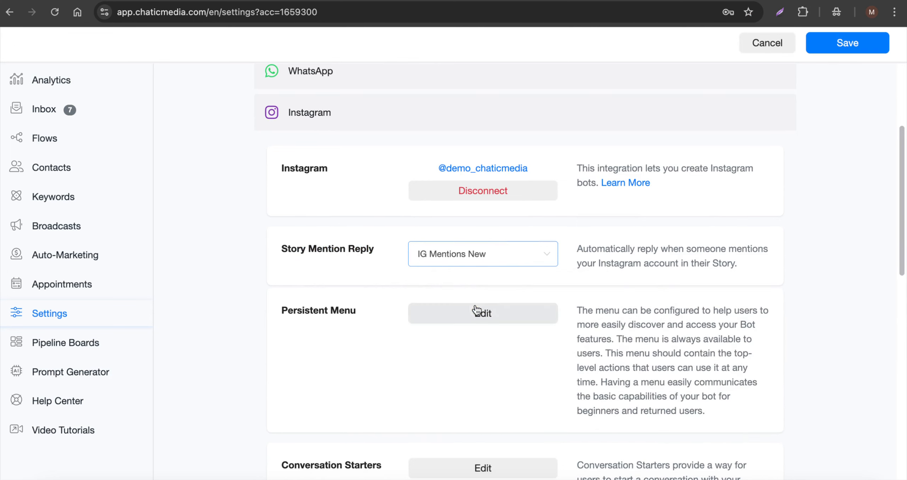
pyautogui.click(849, 45)
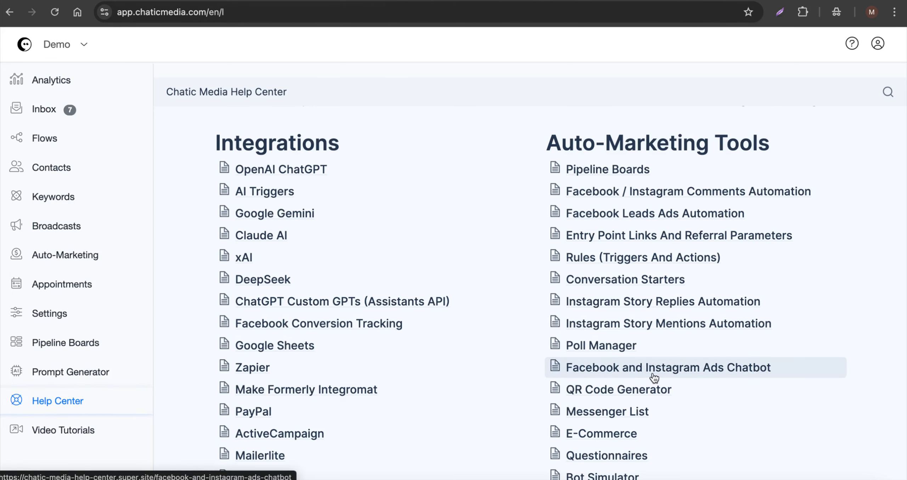
# Step: Open the Help Center article "Facebook and Instagram Ads Chatbot" and look through its video tutorials
pyautogui.click(670, 375)
pyautogui.scroll(-20, 490, 298)
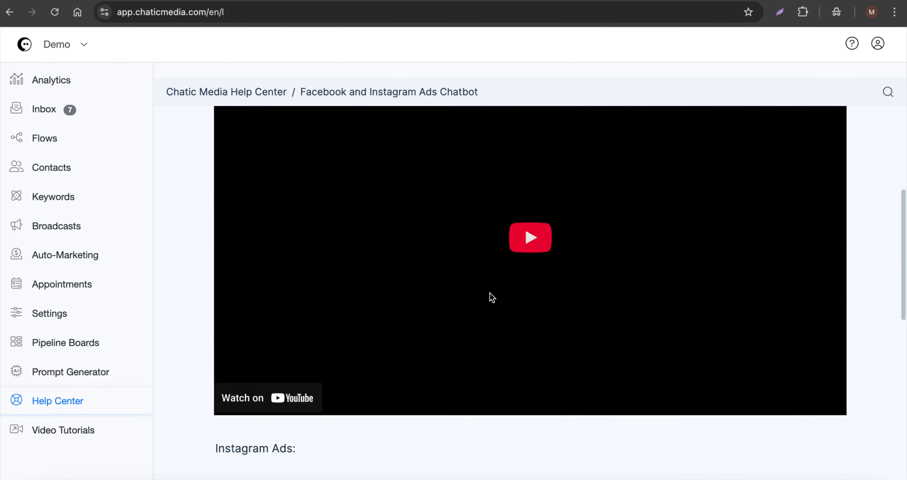
pyautogui.scroll(3, 492, 298)
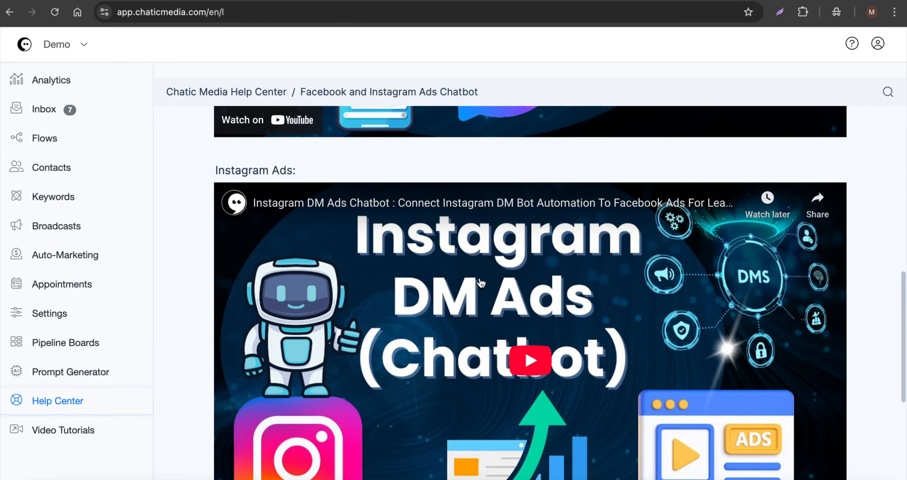